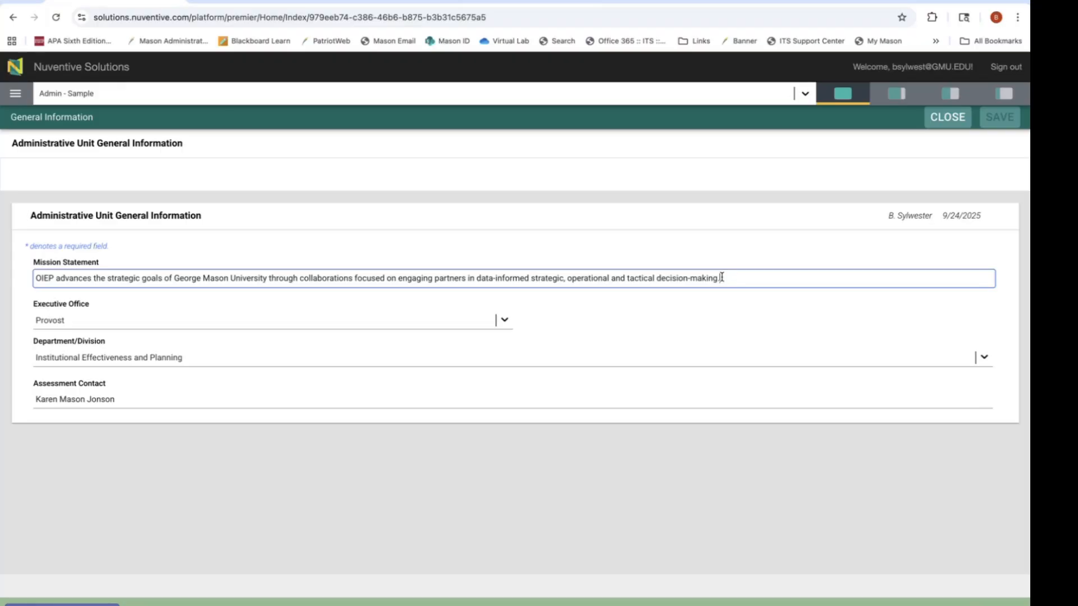
- View the available Executive Office options while leaving the current selection in place
{"action": "left_click", "coordinate": [478, 322]}
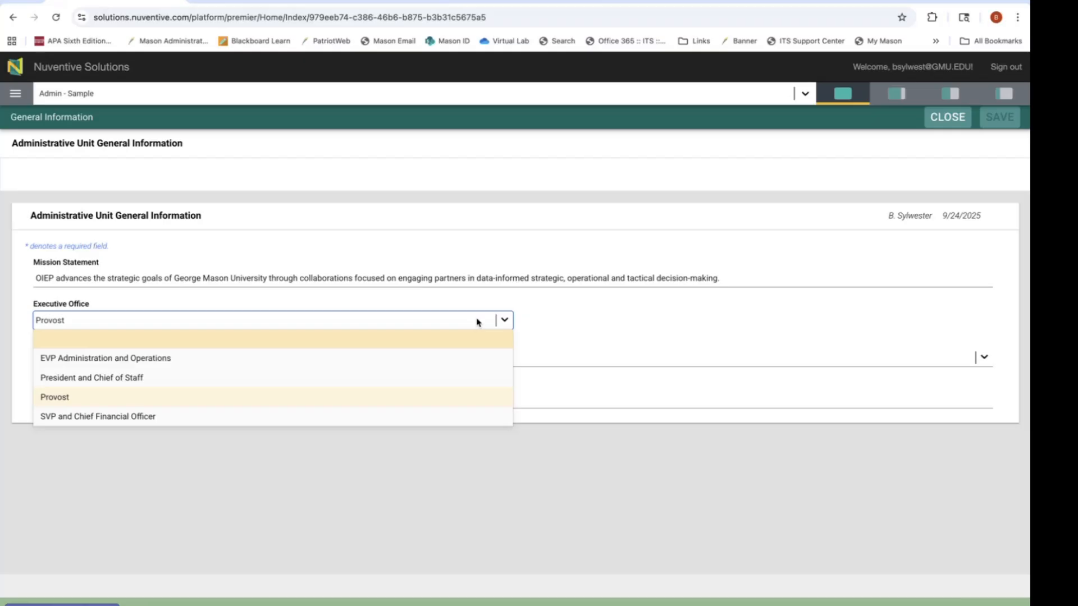
{"action": "left_click", "coordinate": [478, 322]}
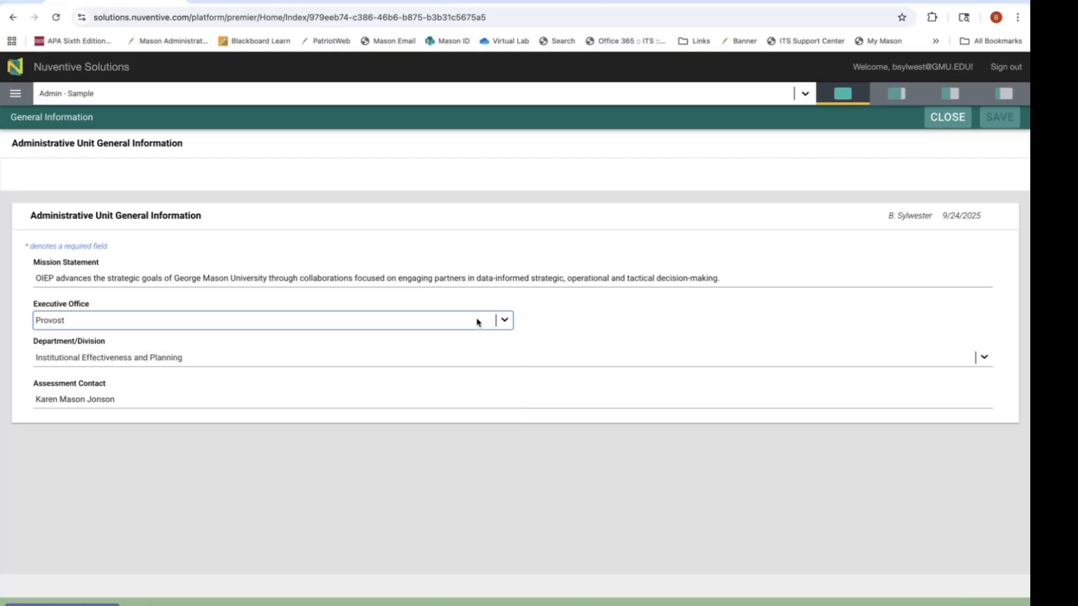
- Remove the last name from the Assessment Contact, save the unit's general information, and close the record
{"action": "left_click", "coordinate": [431, 400]}
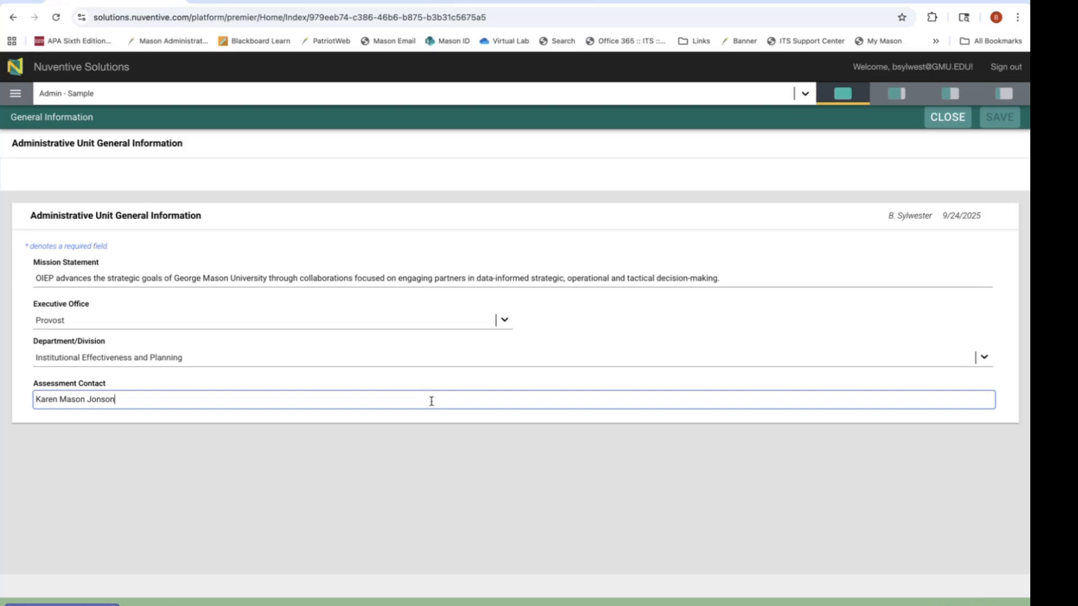
{"action": "key", "text": "BackSpace"}
{"action": "key", "text": "BackSpace"}
{"action": "key", "text": "BackSpace"}
{"action": "key", "text": "BackSpace"}
{"action": "key", "text": "BackSpace"}
{"action": "key", "text": "BackSpace"}
{"action": "key", "text": "BackSpace"}
{"action": "left_click", "coordinate": [1003, 119]}
{"action": "left_click", "coordinate": [1003, 120]}
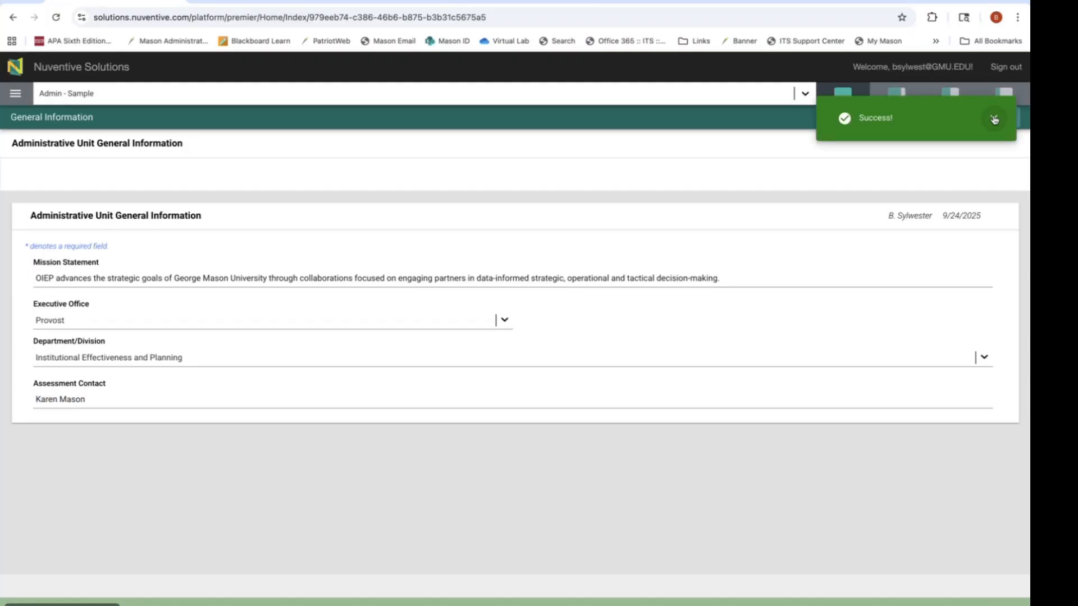
{"action": "left_click", "coordinate": [994, 119]}
{"action": "left_click", "coordinate": [955, 121]}
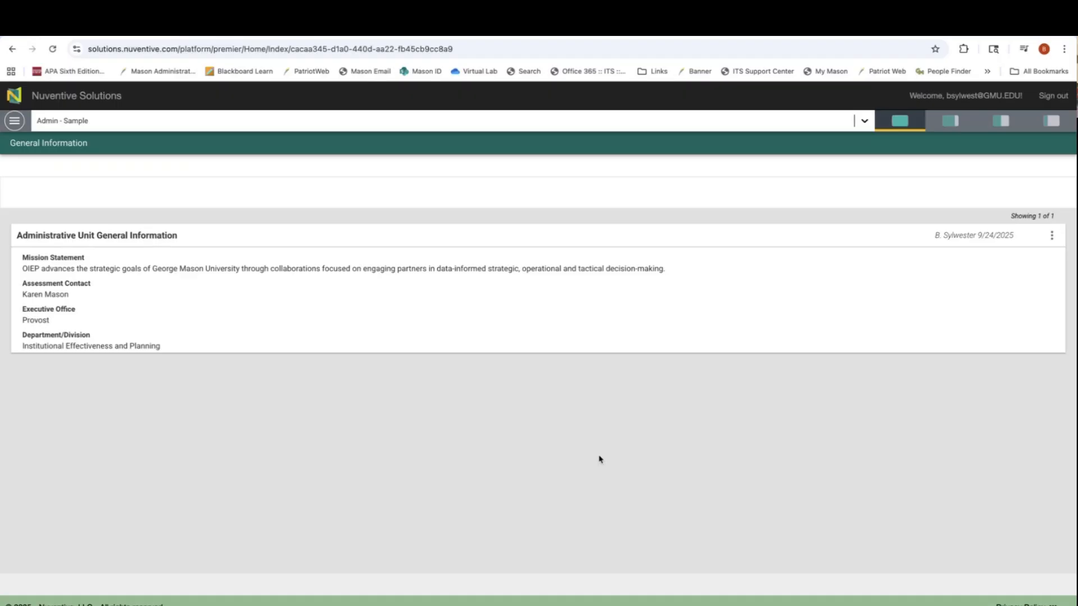
- Go to the Enduring Goals page and open the goal named Continuing Goal for editing
{"action": "left_click", "coordinate": [12, 121]}
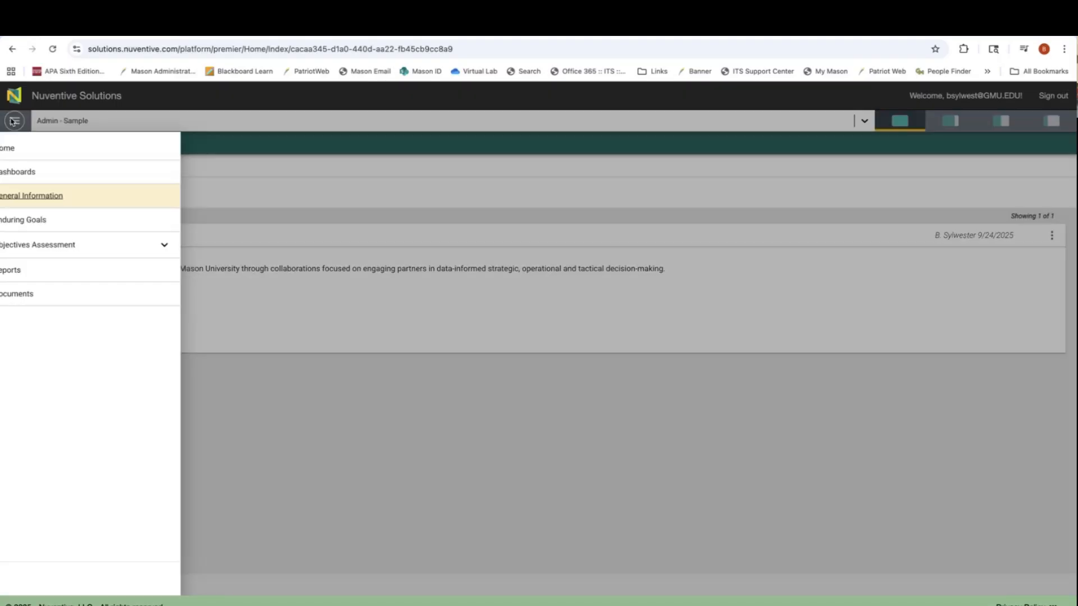
{"action": "left_click", "coordinate": [22, 220]}
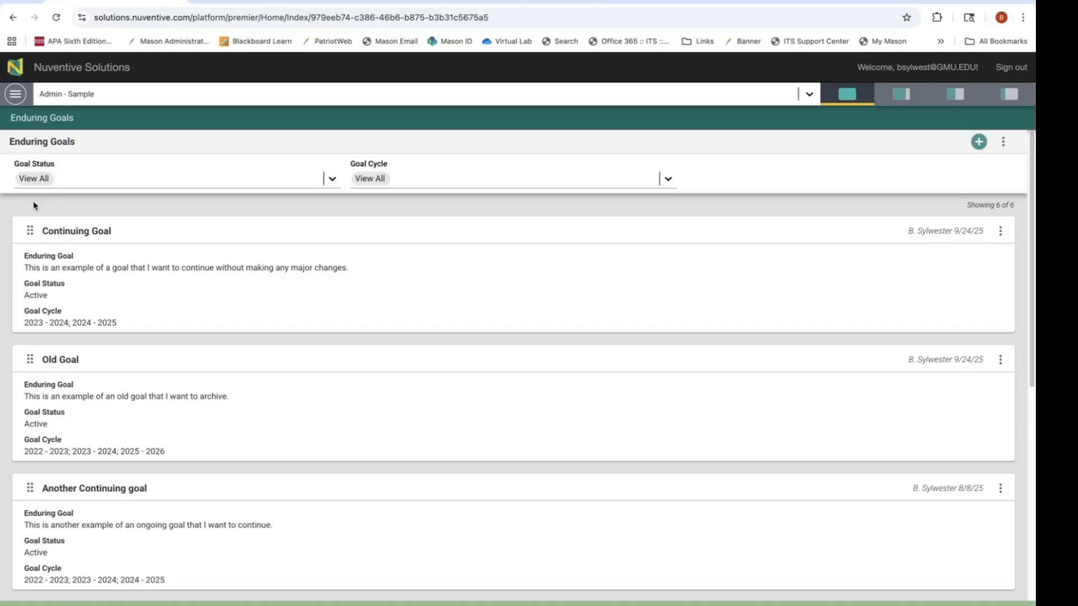
{"action": "left_click", "coordinate": [1000, 232]}
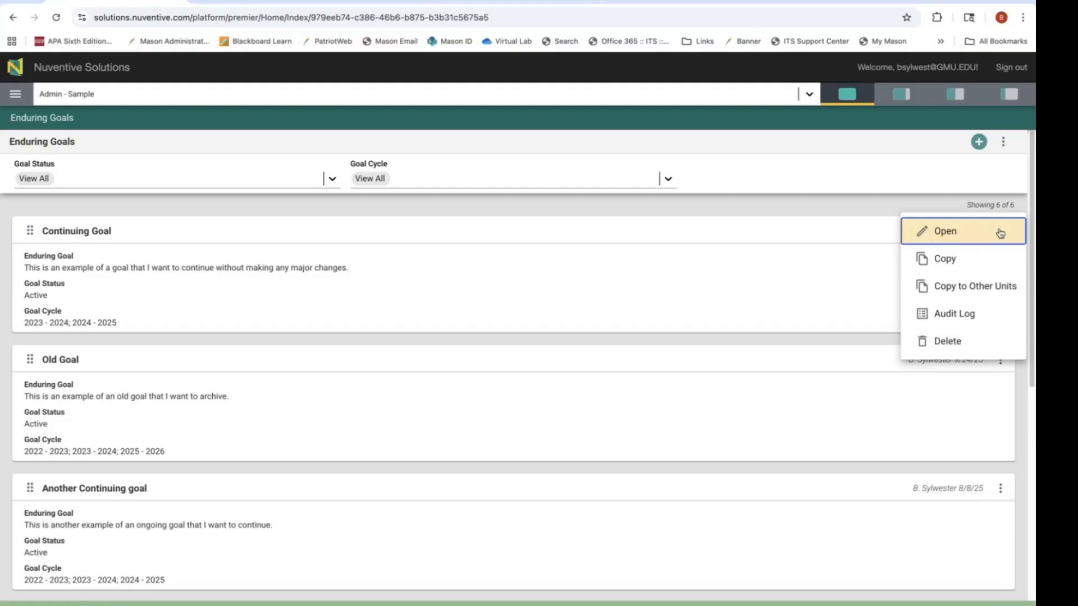
{"action": "left_click", "coordinate": [949, 229]}
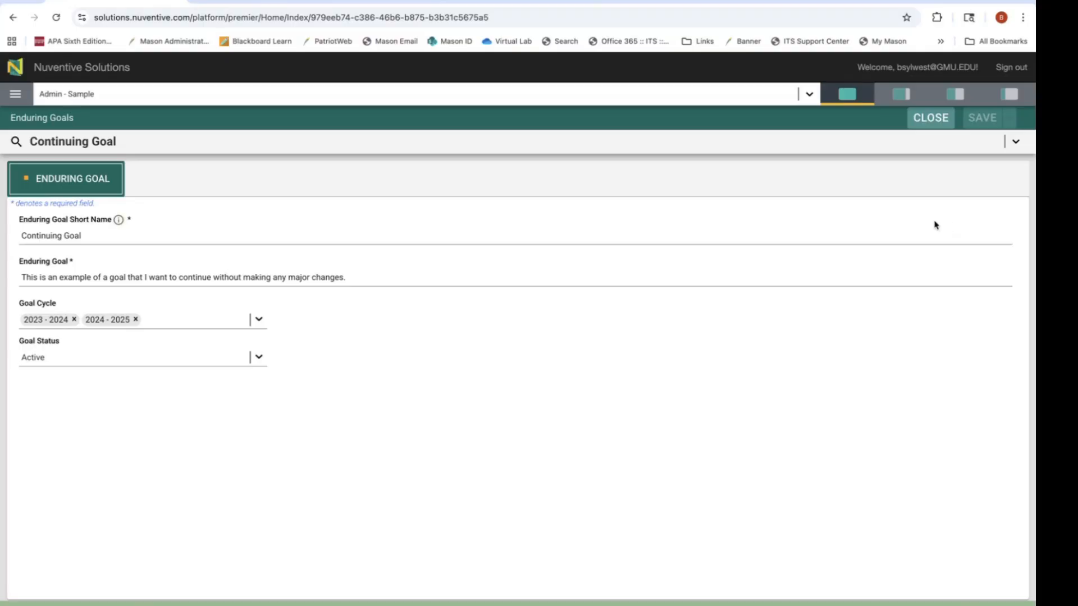
- Add the 2025 - 2026 goal cycle to Continuing Goal with status Active, then save and close it
{"action": "left_click", "coordinate": [196, 325]}
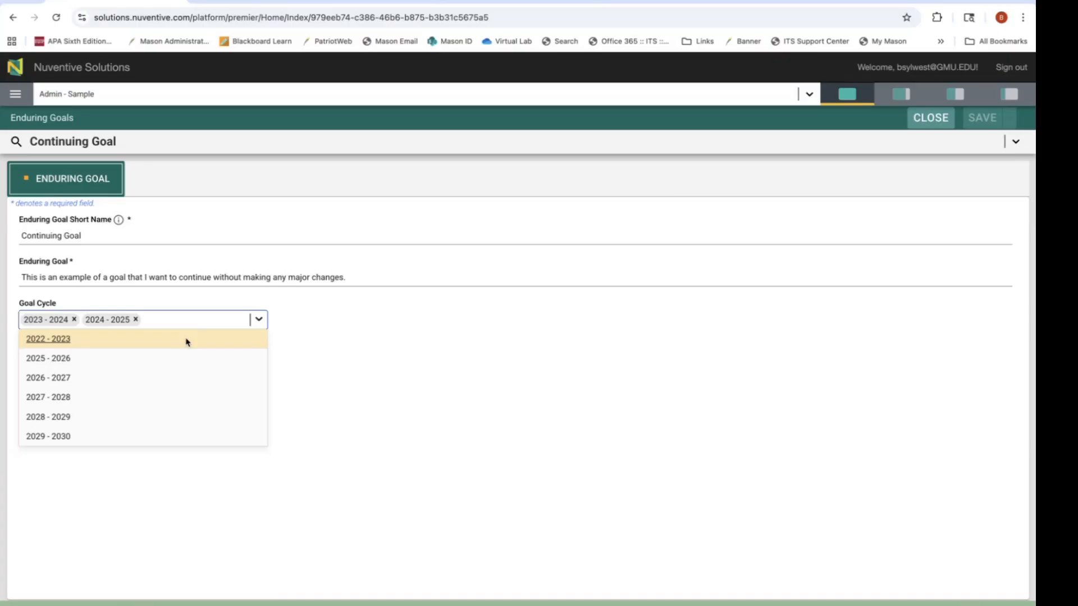
{"action": "left_click", "coordinate": [167, 365]}
{"action": "left_click", "coordinate": [367, 381]}
{"action": "left_click", "coordinate": [141, 360]}
{"action": "left_click", "coordinate": [121, 397]}
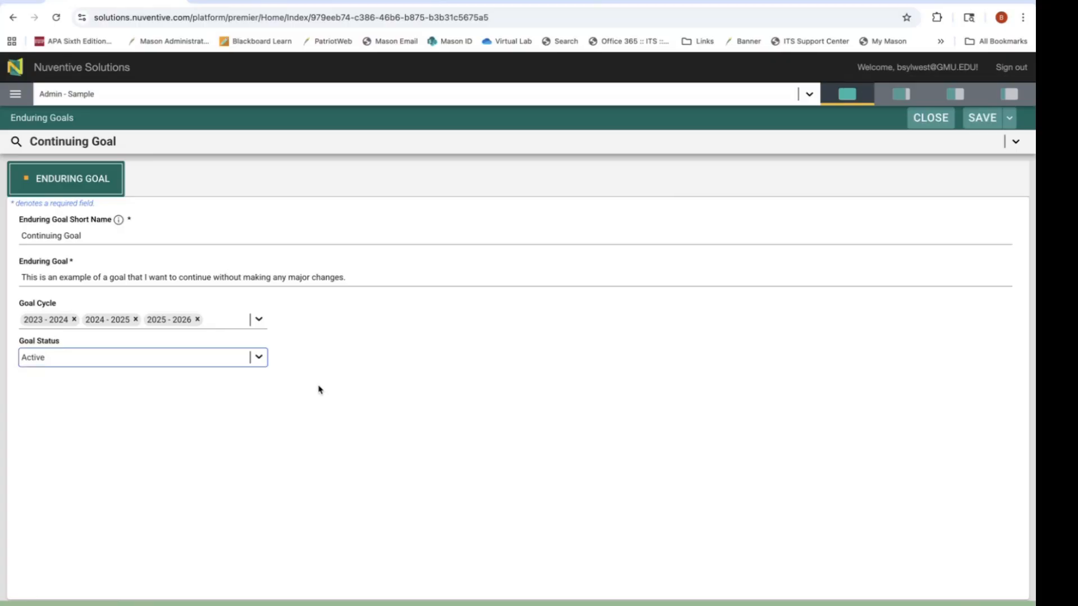
{"action": "left_click", "coordinate": [319, 388]}
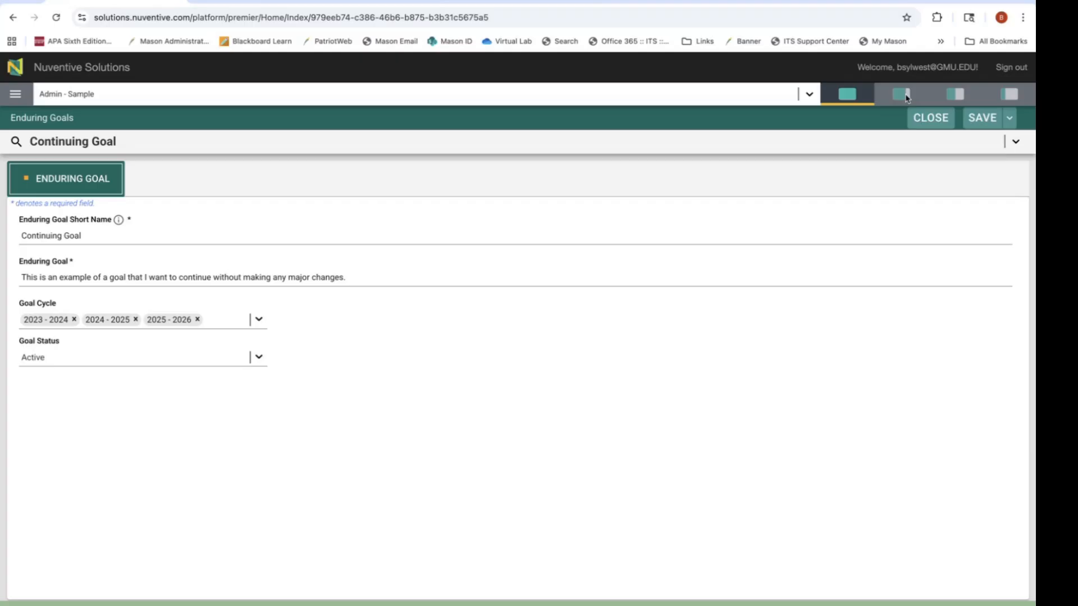
{"action": "left_click", "coordinate": [971, 118]}
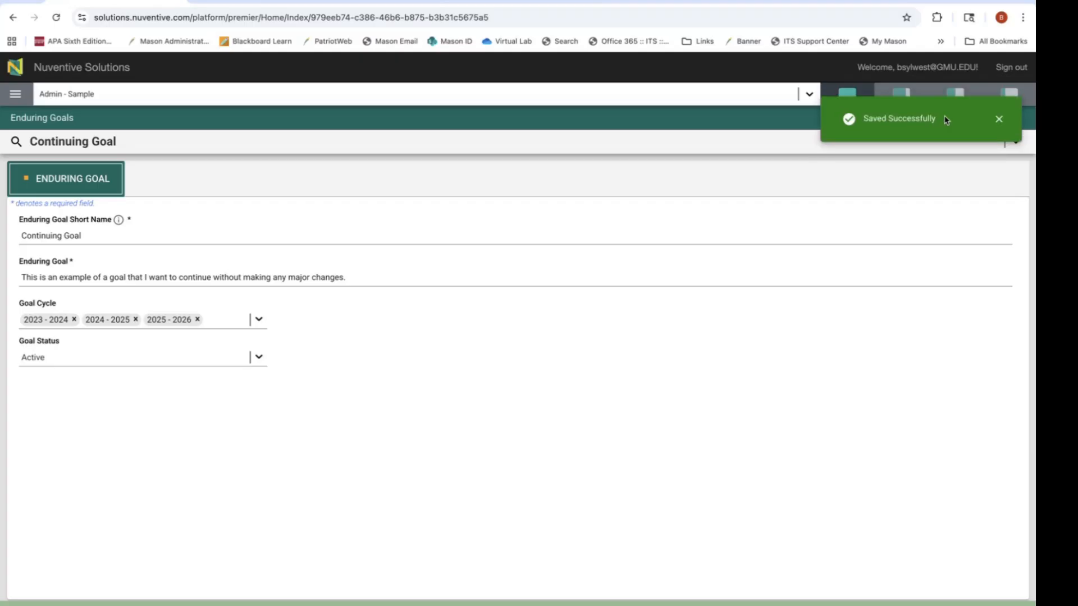
{"action": "left_click", "coordinate": [997, 119]}
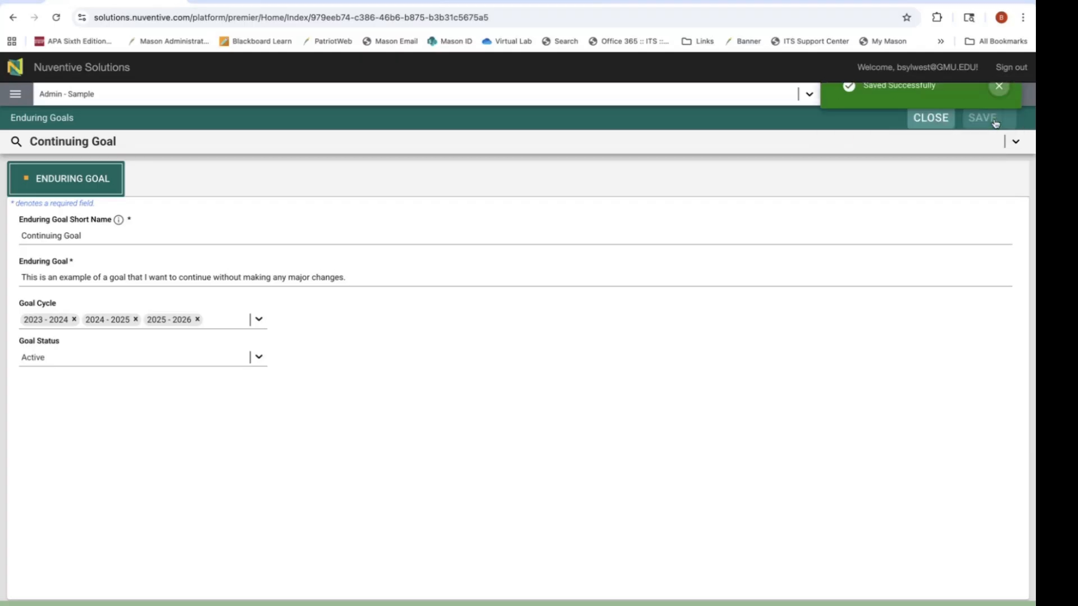
{"action": "left_click", "coordinate": [931, 119]}
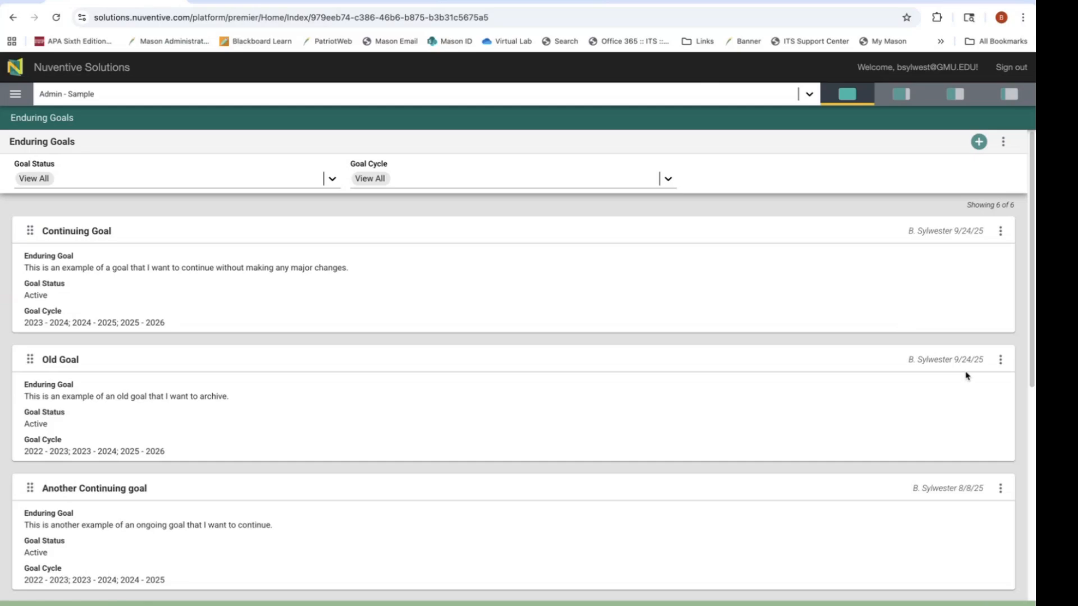
- Archive Old Goal by setting its status to Archived and removing the 2025 - 2026 cycle, then save and close it
{"action": "left_click", "coordinate": [999, 360]}
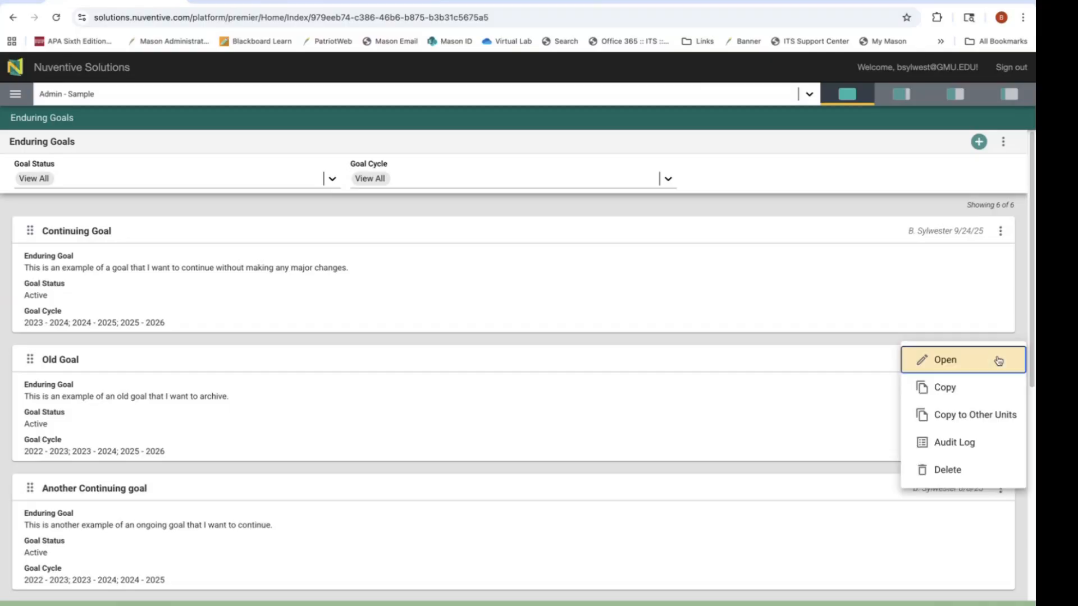
{"action": "left_click", "coordinate": [998, 361]}
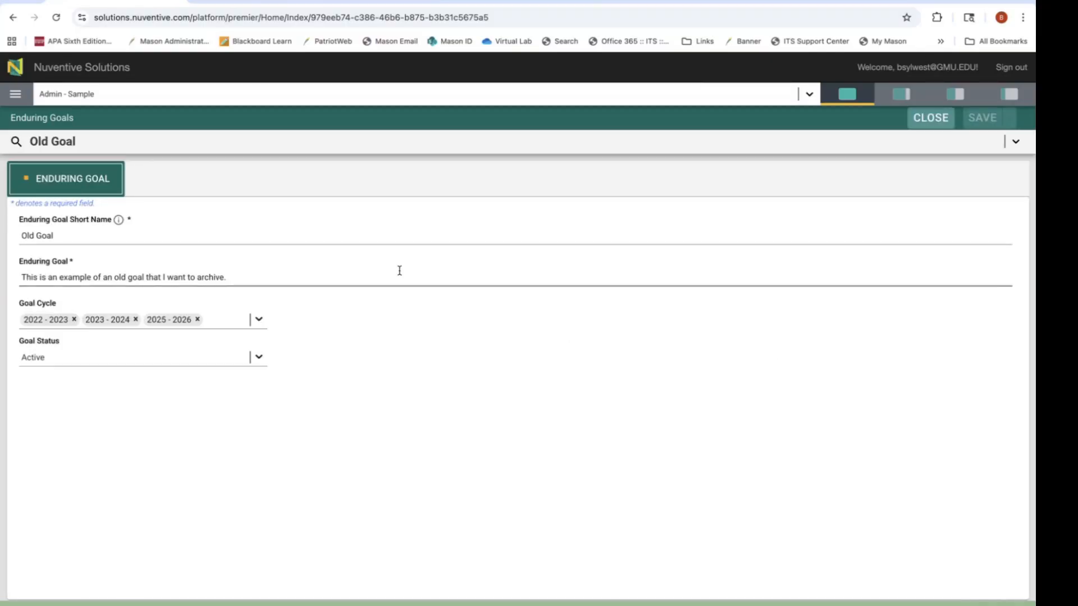
{"action": "left_click", "coordinate": [185, 358]}
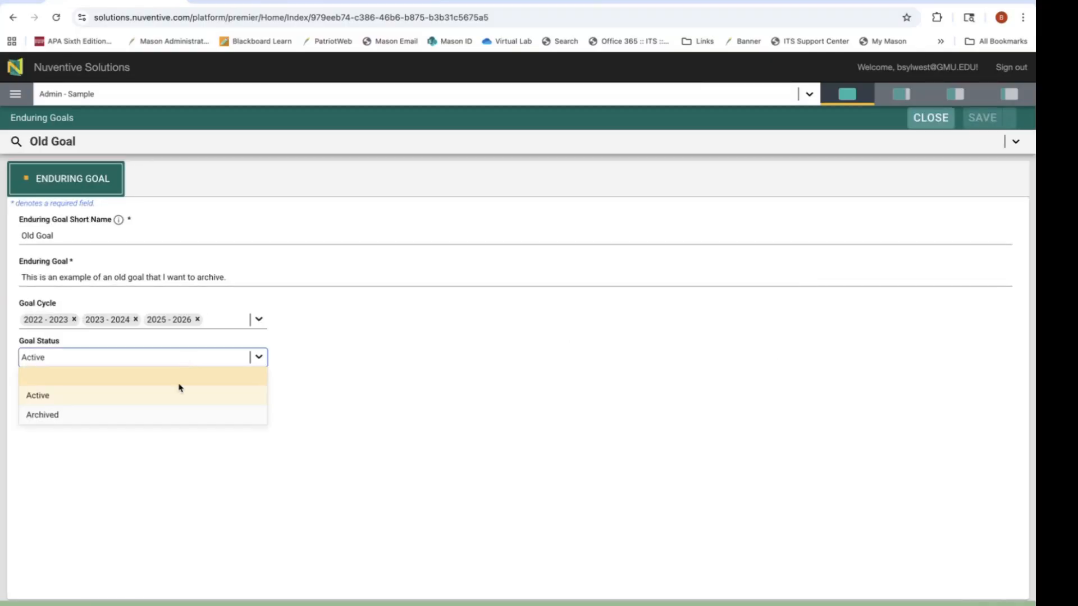
{"action": "left_click", "coordinate": [171, 416]}
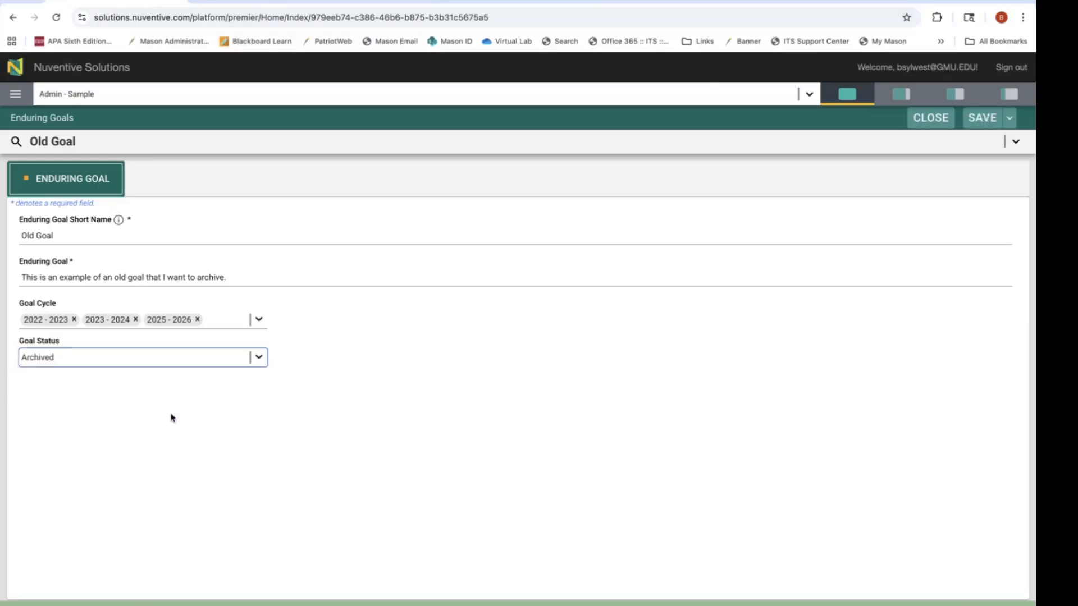
{"action": "left_click", "coordinate": [197, 320]}
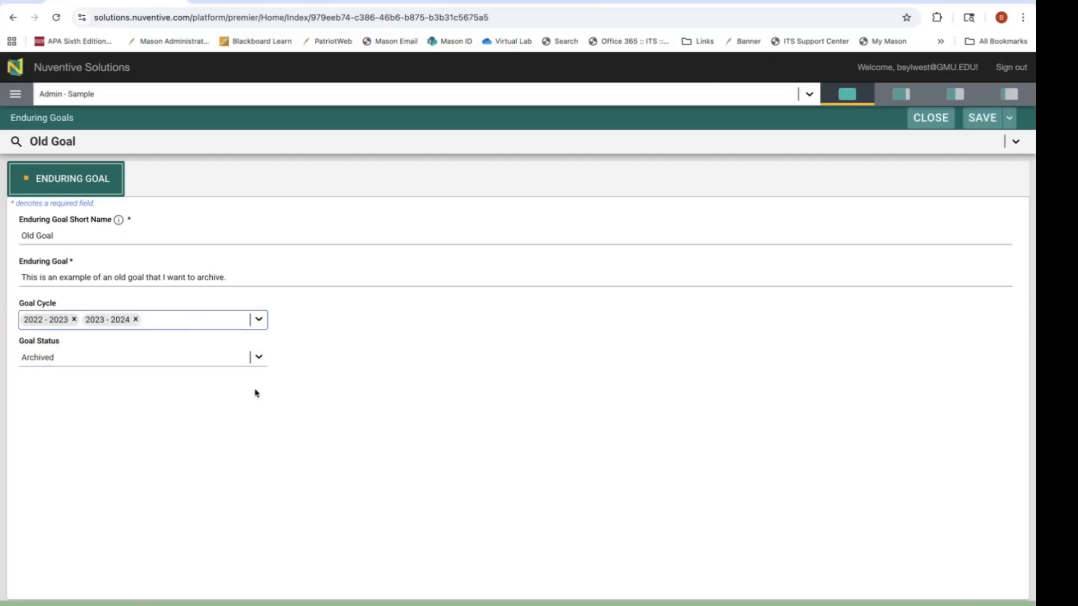
{"action": "left_click", "coordinate": [983, 117]}
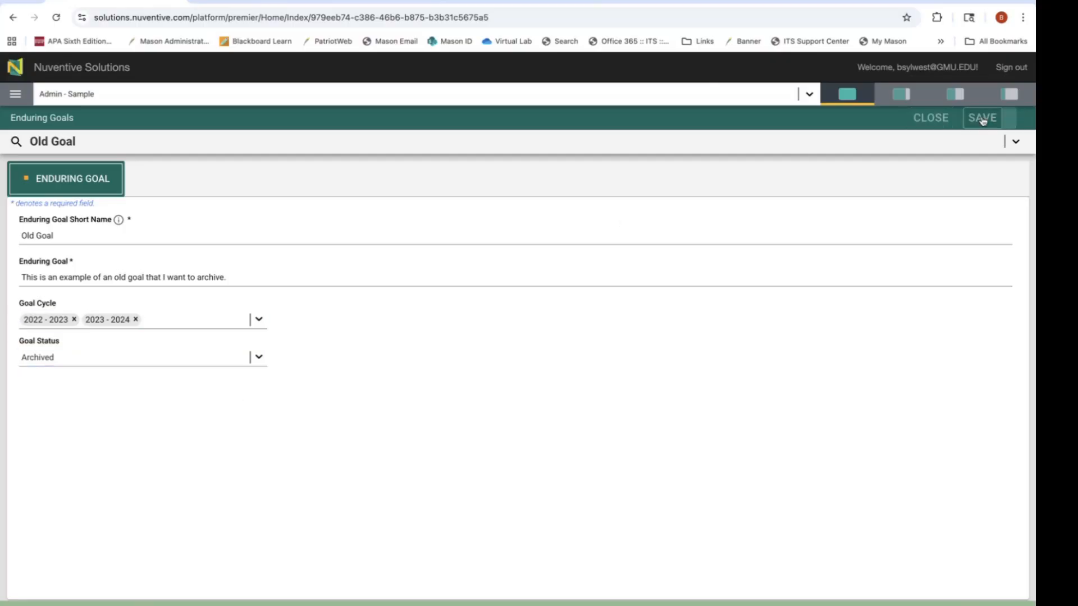
{"action": "left_click", "coordinate": [943, 118]}
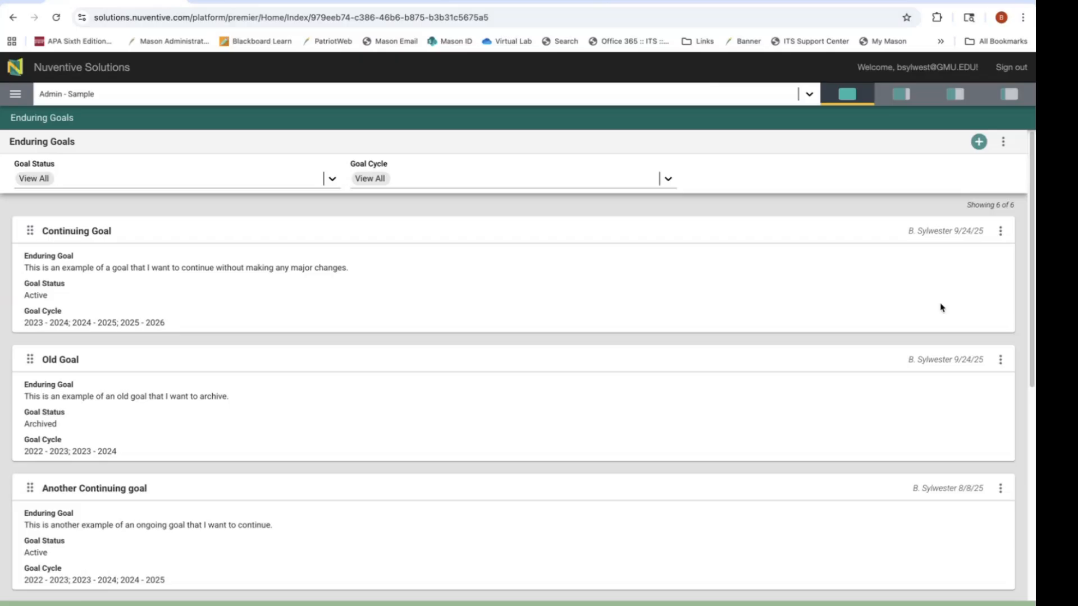
- View the blank form for a new enduring goal and close it without entering anything
{"action": "left_click", "coordinate": [980, 143]}
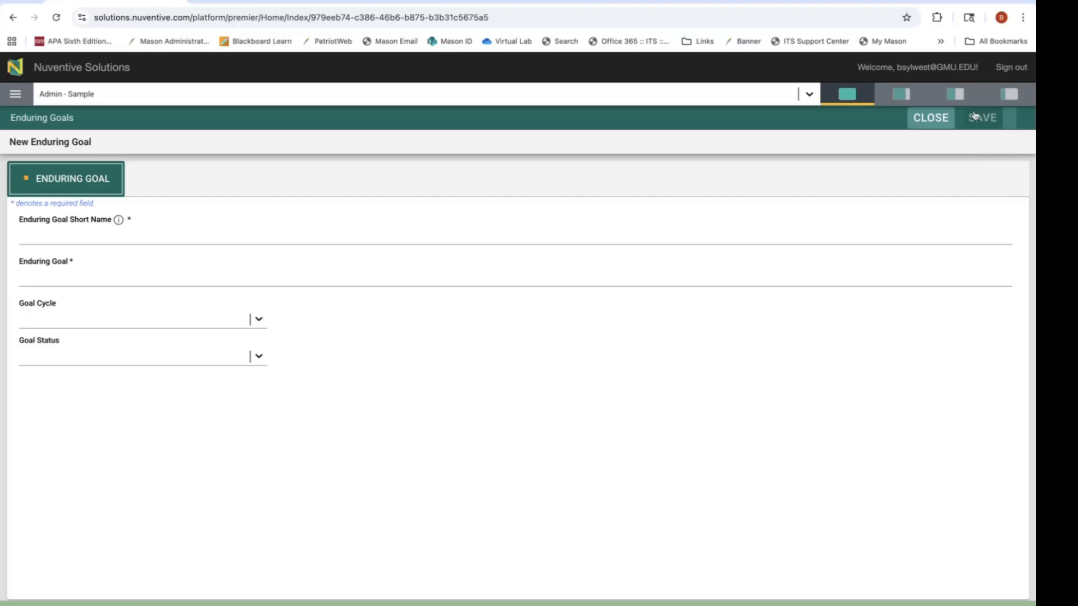
{"action": "left_click", "coordinate": [927, 118]}
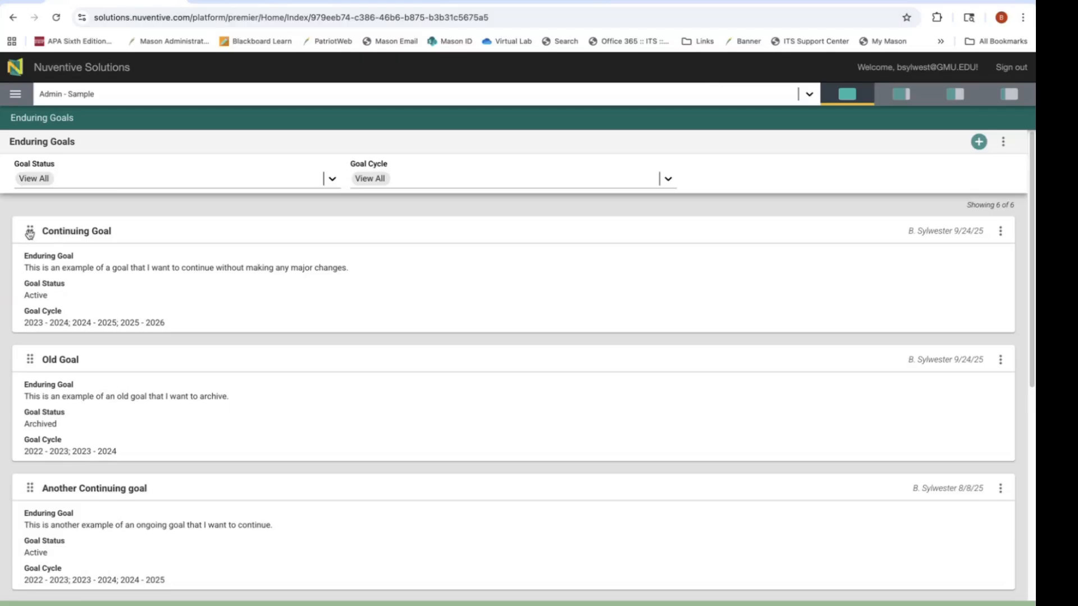
- Reorder the enduring goals by moving Continuing Goal below Old Goal and Another Continuing goal
{"action": "left_click_drag", "start_coordinate": [29, 233], "coordinate": [55, 378]}
{"action": "scroll", "coordinate": [55, 377], "scroll_direction": "down", "scroll_amount": 2}
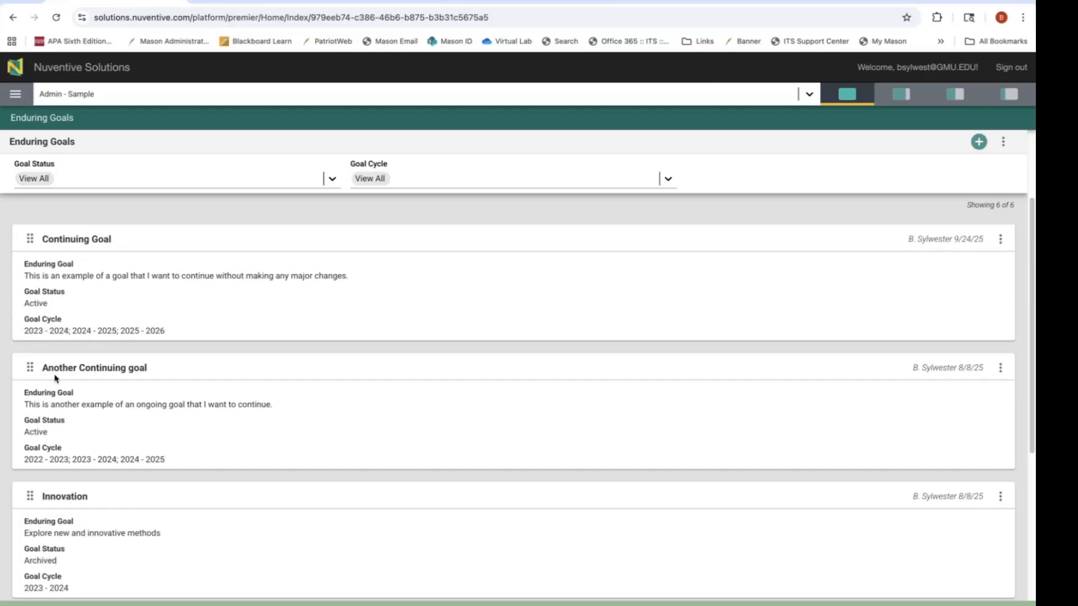
{"action": "left_click_drag", "start_coordinate": [27, 235], "coordinate": [35, 347]}
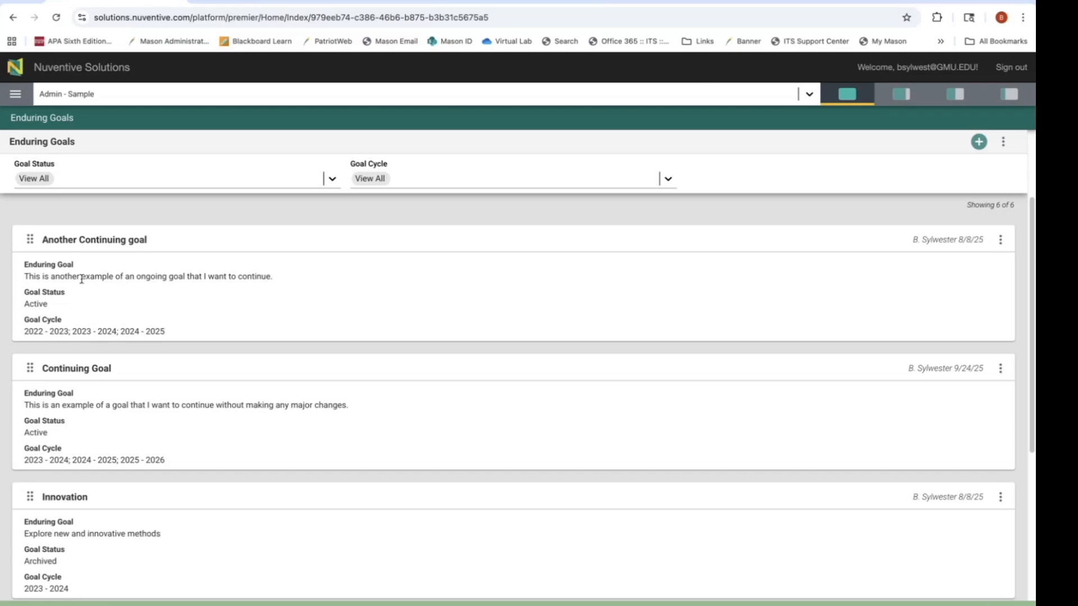
- Filter the enduring goals by the 2022 - 2023 goal cycle and the Active goal status
{"action": "left_click", "coordinate": [430, 187]}
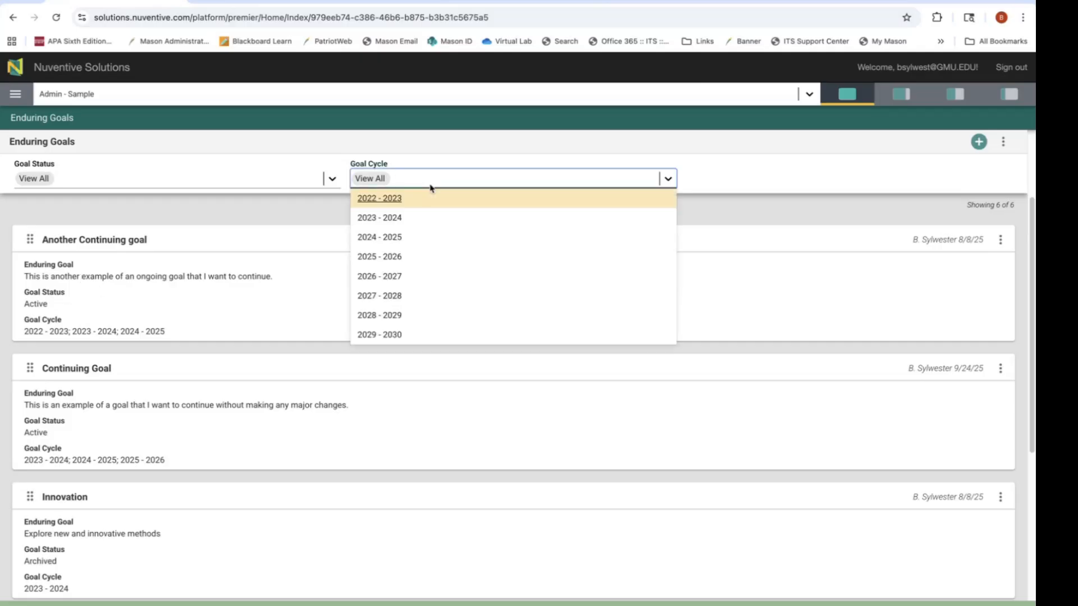
{"action": "left_click", "coordinate": [391, 201]}
{"action": "left_click", "coordinate": [698, 205]}
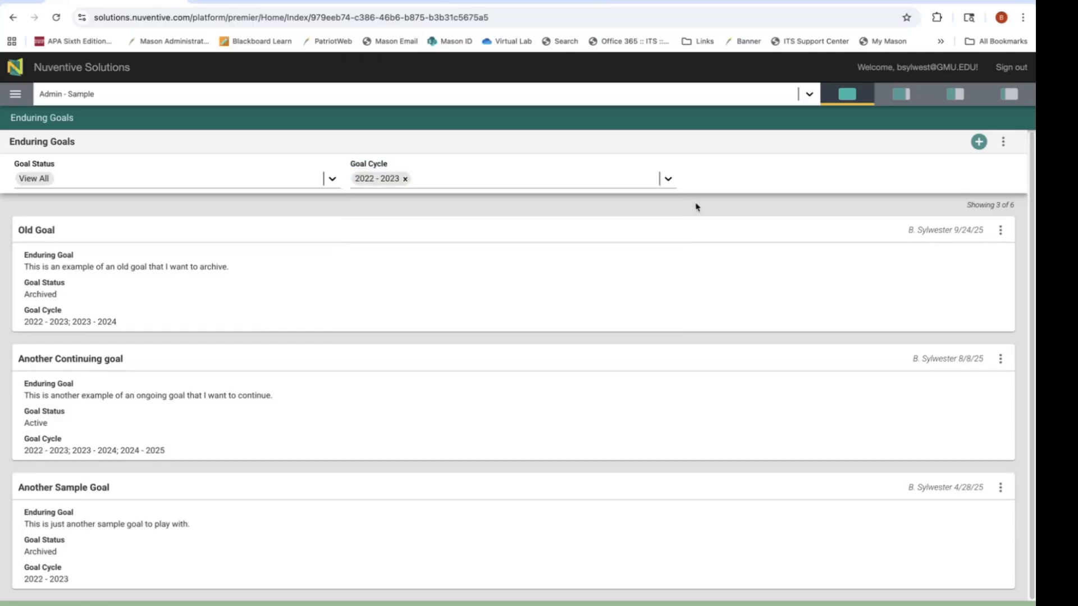
{"action": "left_click", "coordinate": [140, 185]}
{"action": "left_click", "coordinate": [127, 199]}
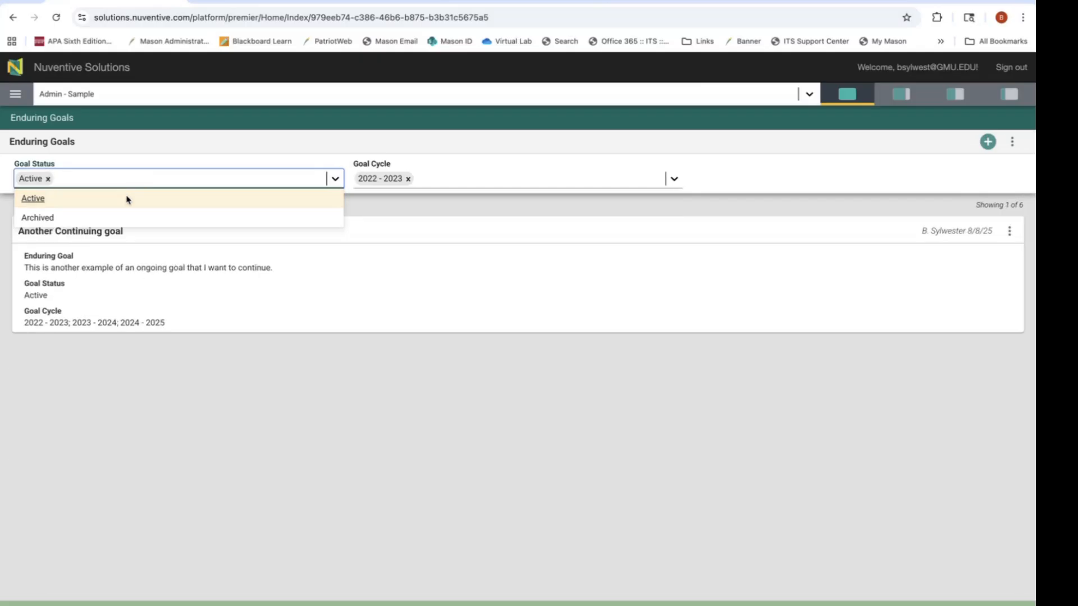
- Switch the goal status filter from Active to Archived, then clear both the status and cycle filters
{"action": "left_click", "coordinate": [128, 201]}
{"action": "left_click", "coordinate": [127, 219]}
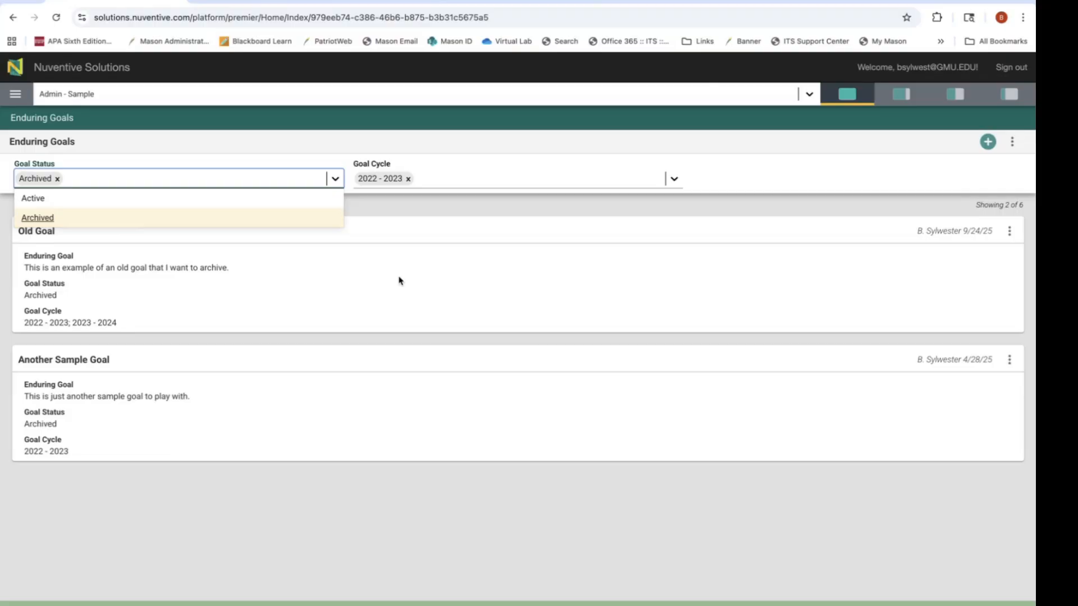
{"action": "left_click", "coordinate": [400, 282]}
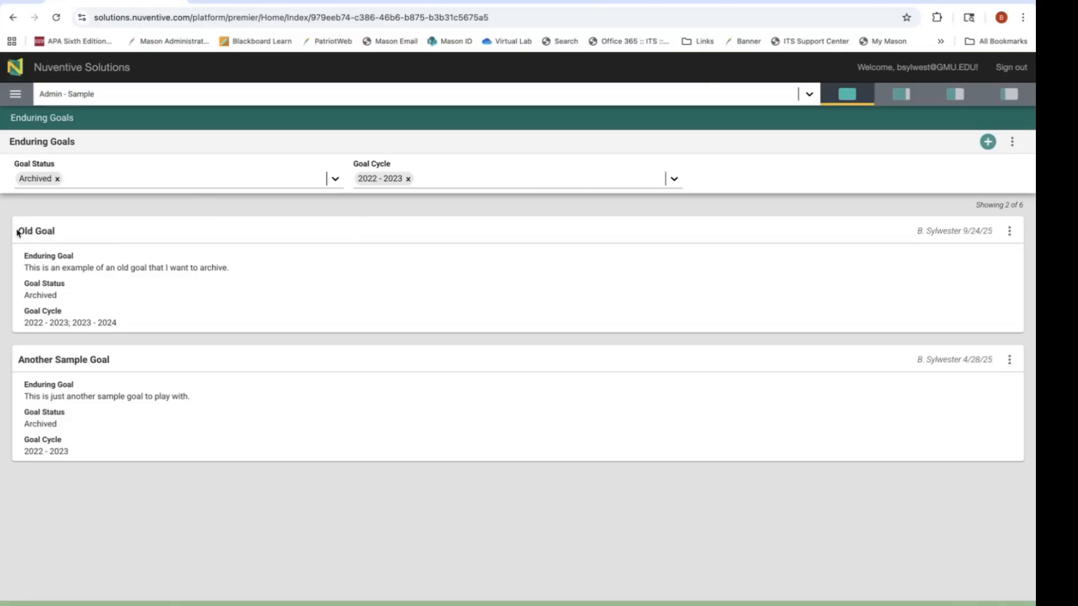
{"action": "left_click", "coordinate": [57, 179]}
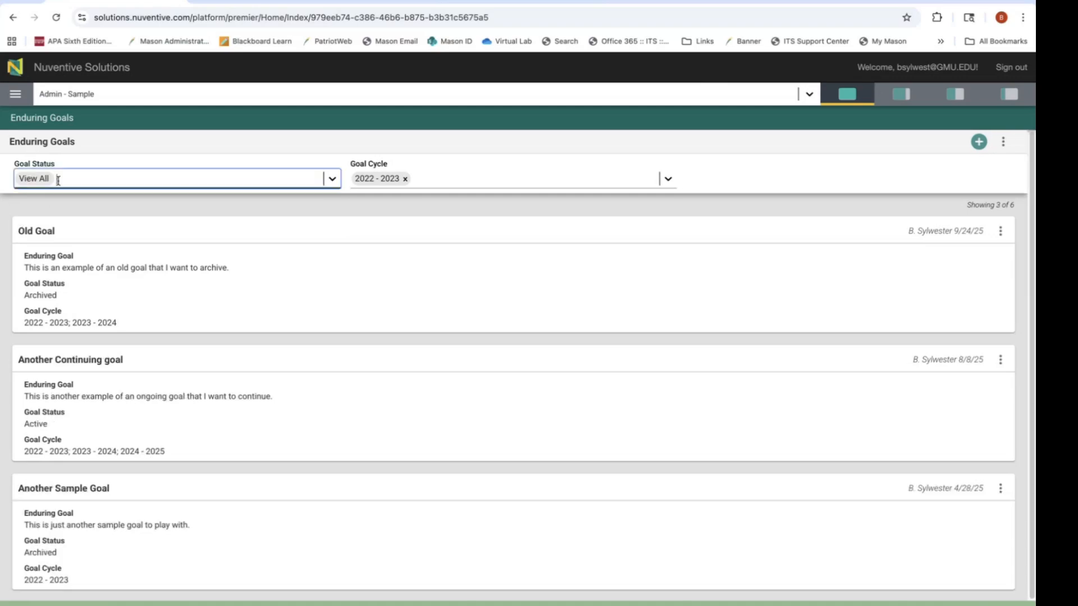
{"action": "left_click", "coordinate": [405, 179]}
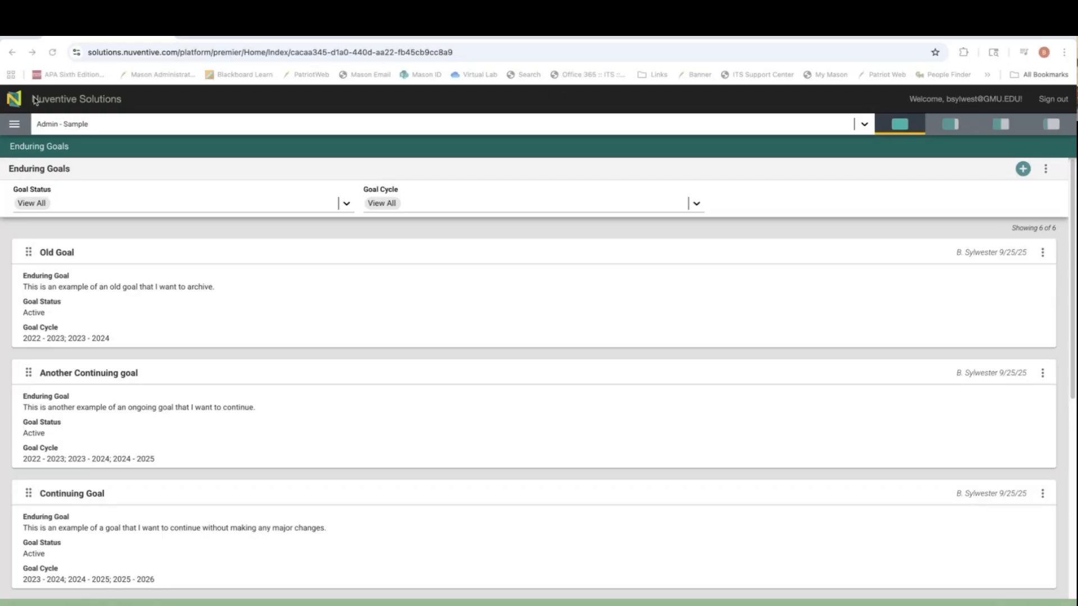
- Open the Objectives, Methods, & Results page of the Objectives Assessment section
{"action": "left_click", "coordinate": [14, 124]}
{"action": "left_click", "coordinate": [14, 125]}
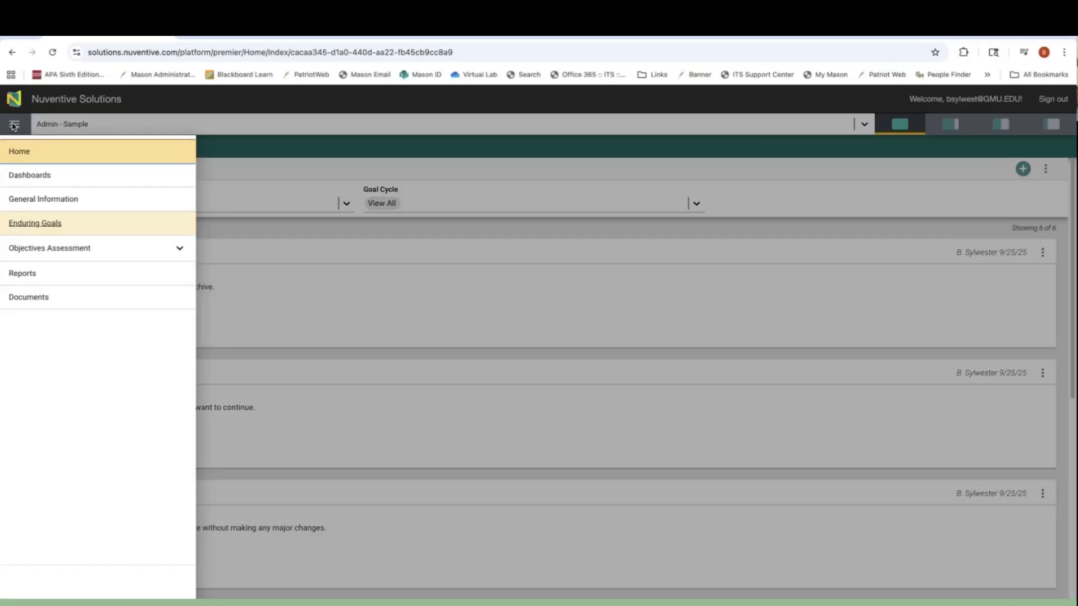
{"action": "left_click", "coordinate": [49, 245]}
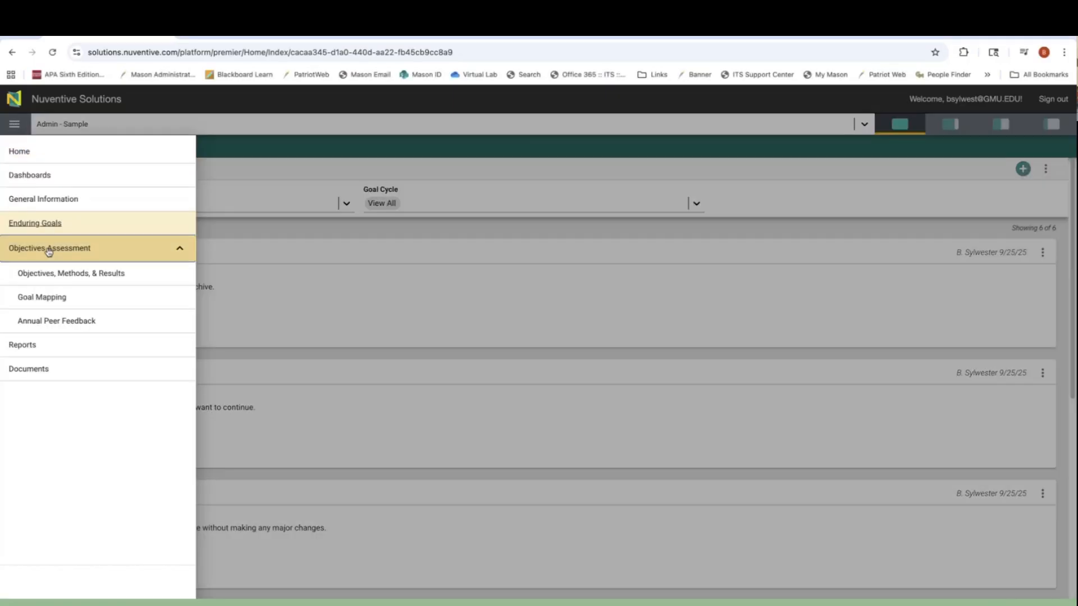
{"action": "left_click", "coordinate": [55, 273]}
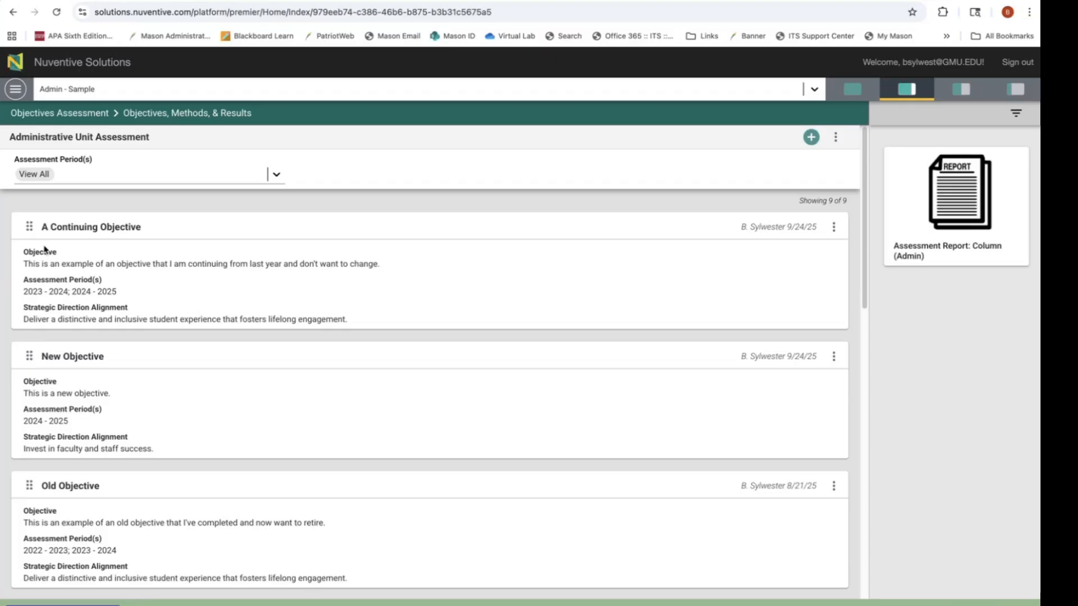
- Move A Continuing Objective below New Objective, and return it to the head of the list
{"action": "left_click_drag", "start_coordinate": [29, 227], "coordinate": [34, 360]}
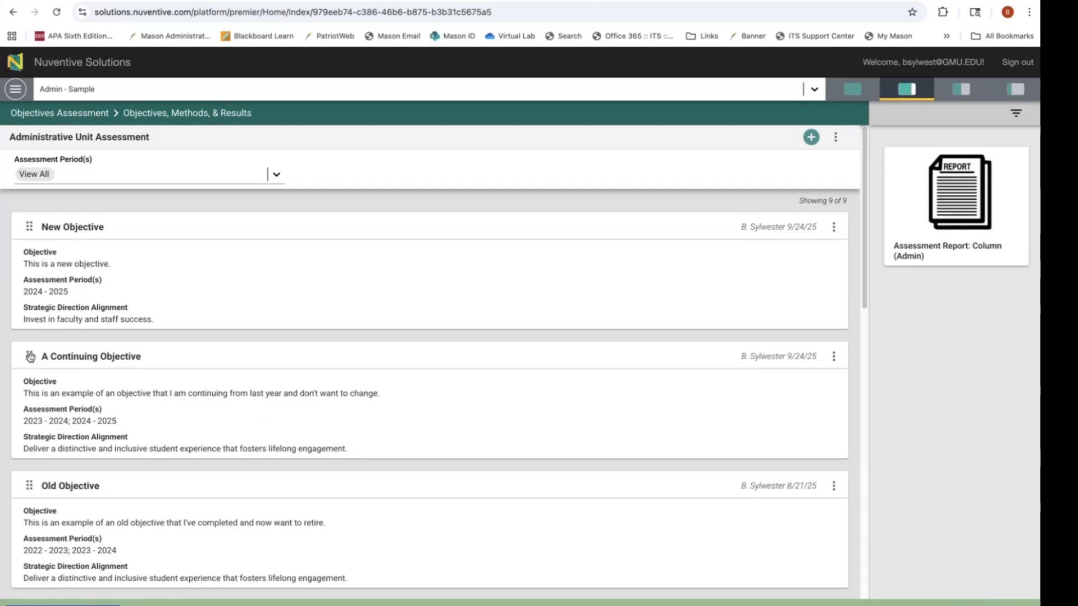
{"action": "left_click_drag", "start_coordinate": [31, 357], "coordinate": [14, 227]}
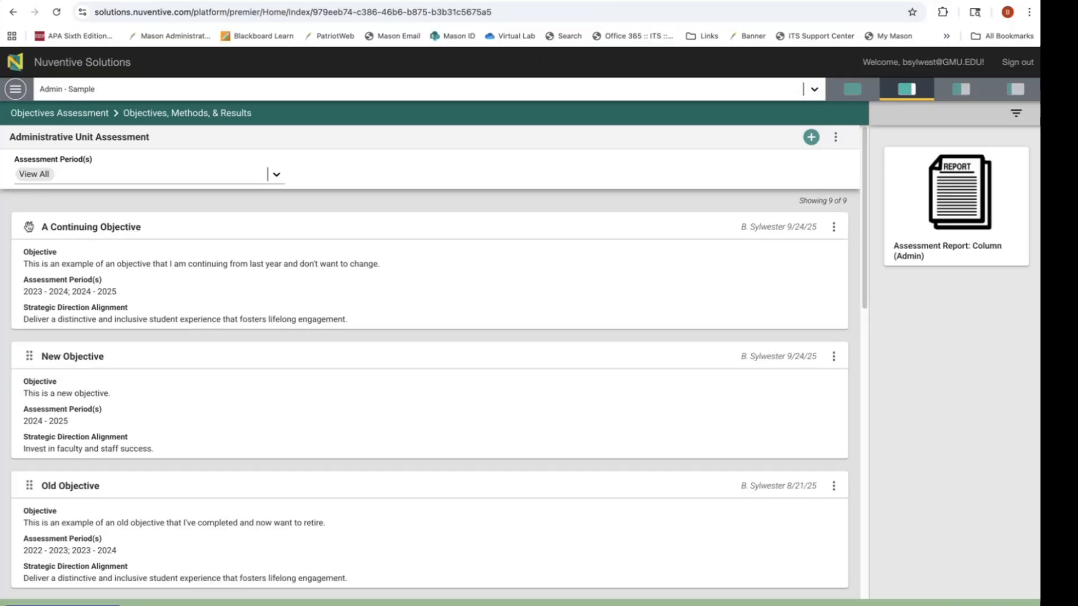
- Filter the objectives by the 2024 - 2025 assessment period, and clear the filter to show all objectives
{"action": "left_click", "coordinate": [68, 178]}
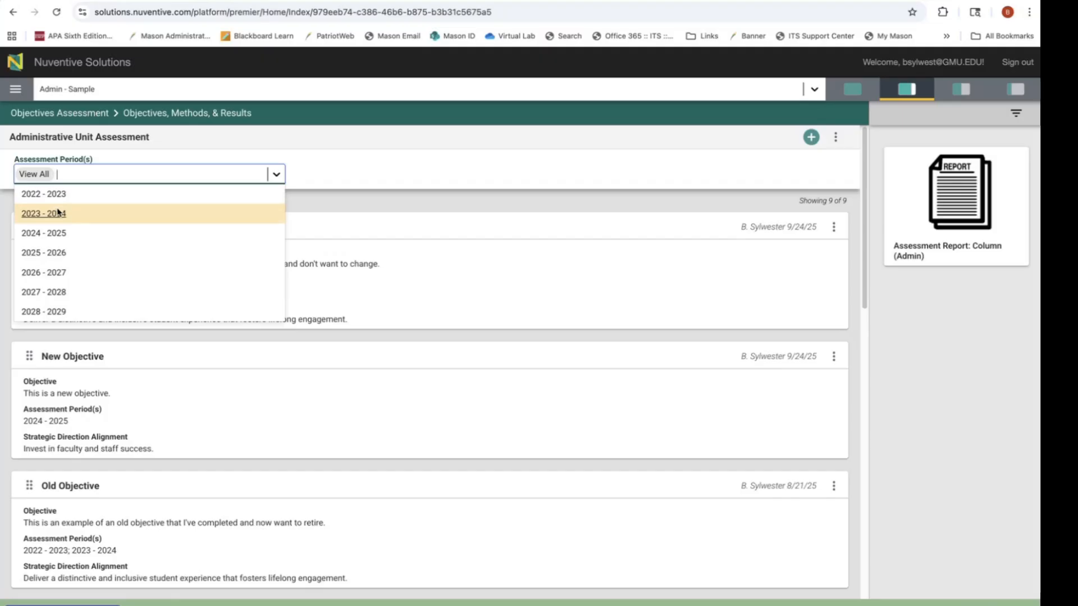
{"action": "left_click", "coordinate": [56, 234]}
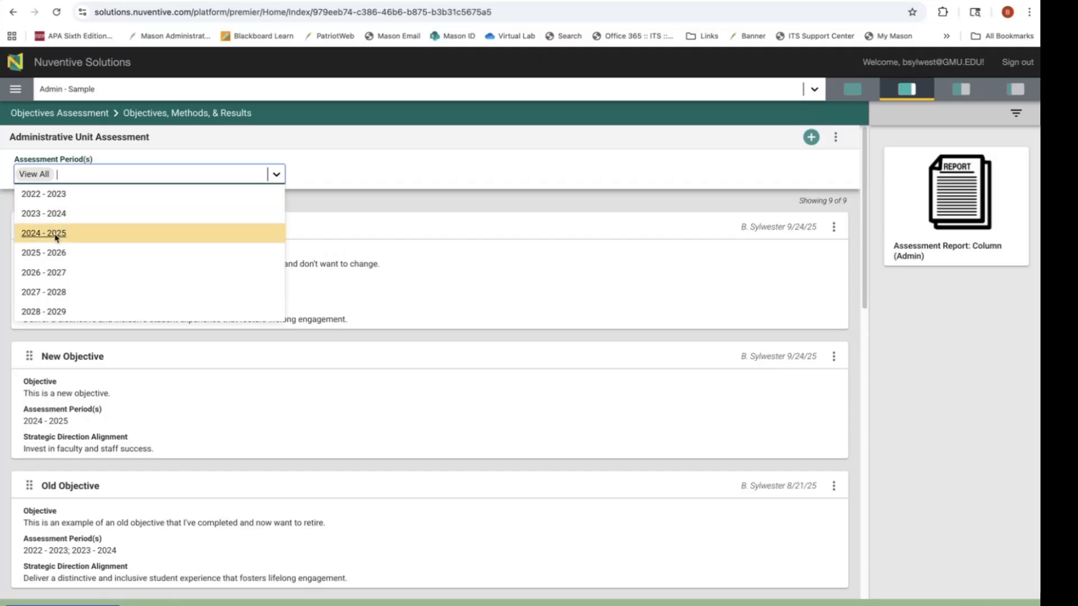
{"action": "left_click", "coordinate": [324, 208]}
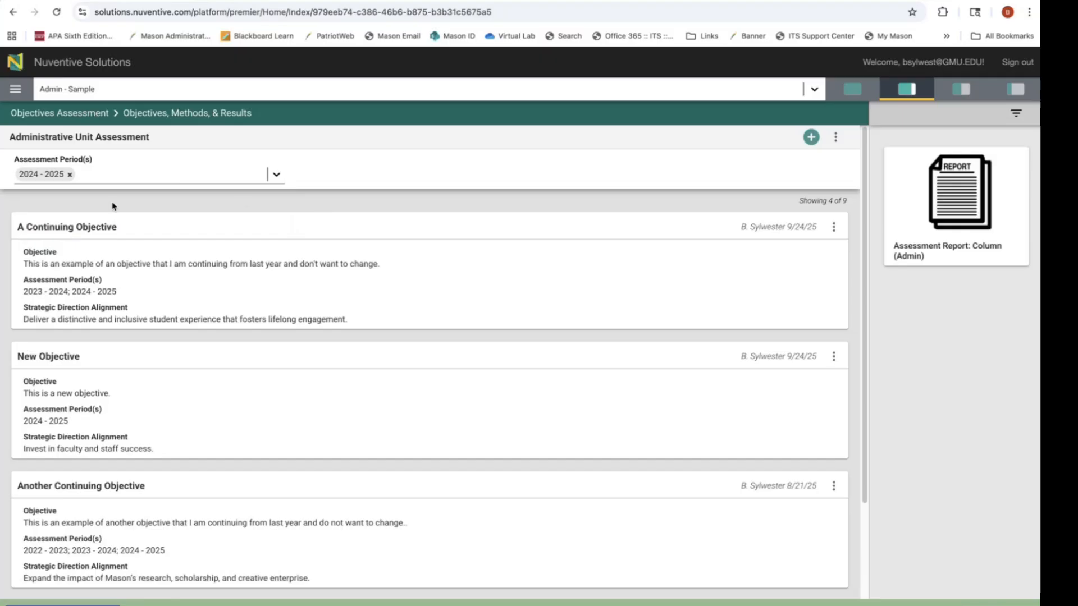
{"action": "left_click", "coordinate": [69, 175]}
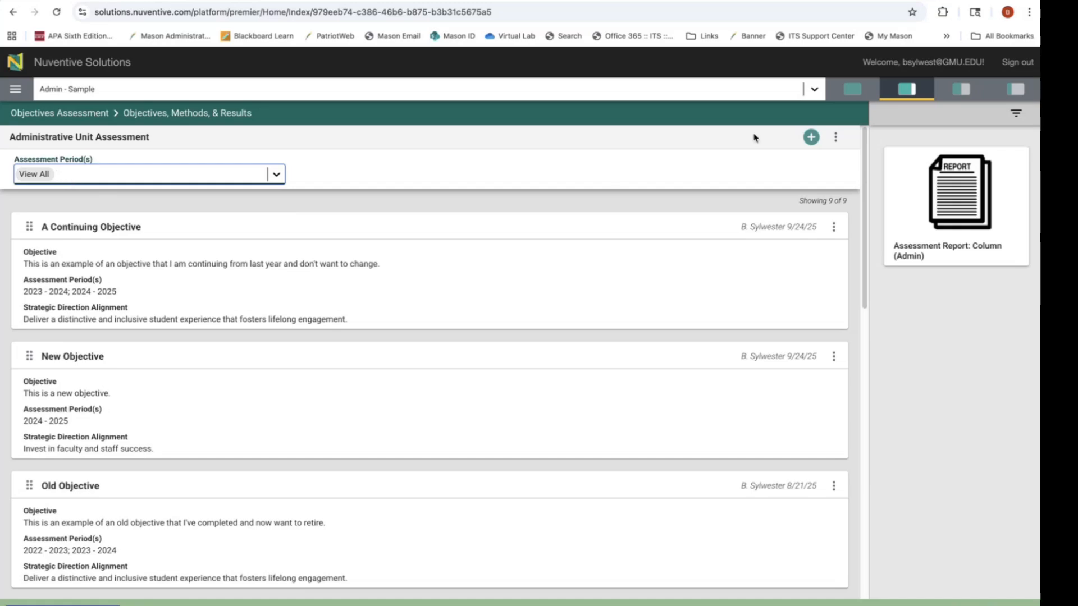
- View the blank form for a new objective and close it without entering anything
{"action": "left_click", "coordinate": [810, 146]}
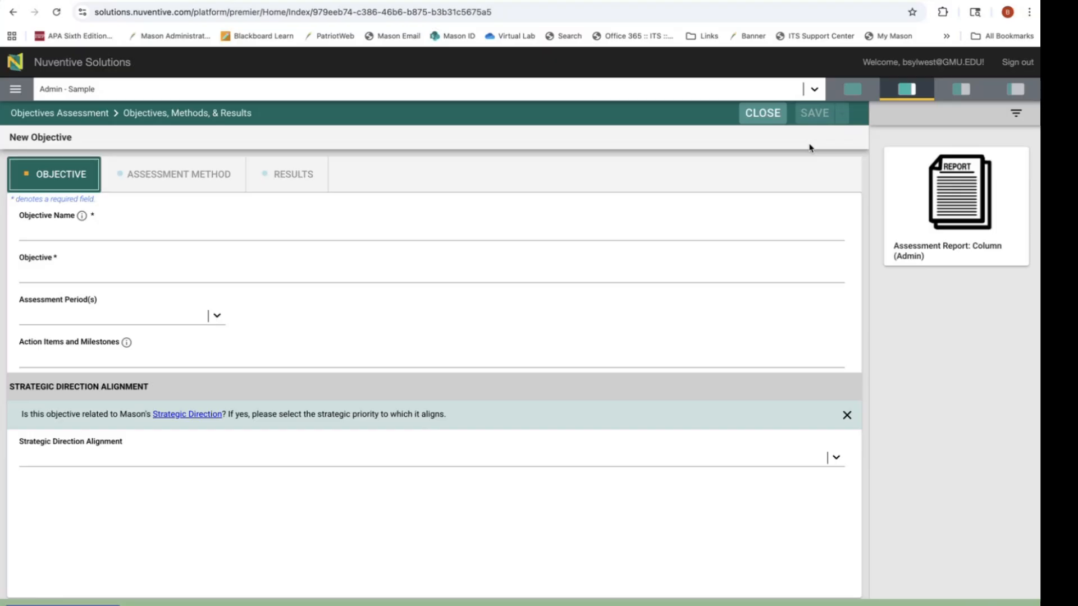
{"action": "left_click", "coordinate": [762, 113]}
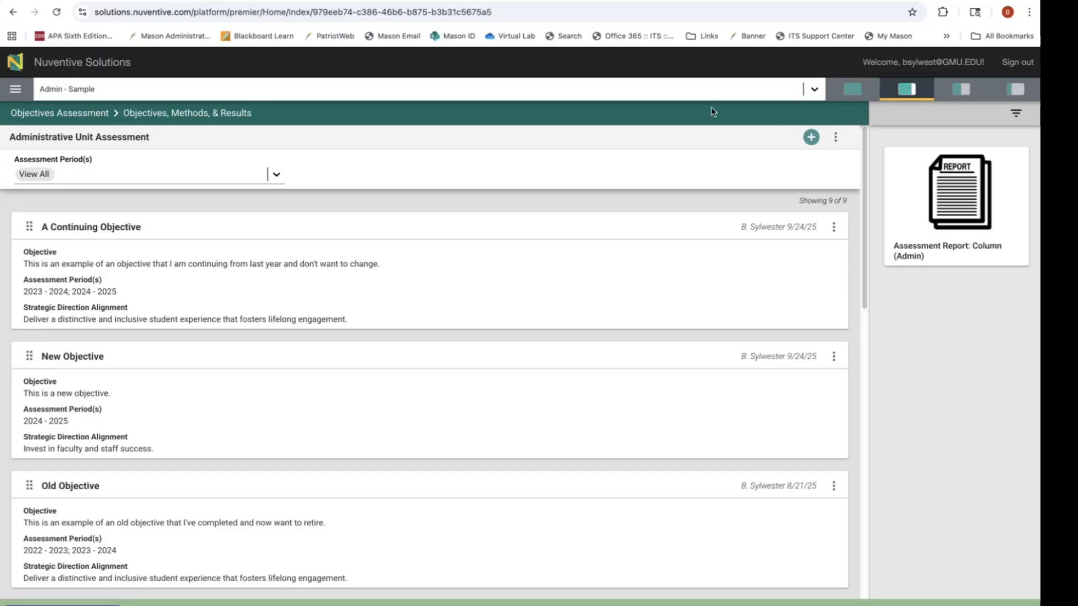
- Open A Continuing Objective for editing, and remove and reselect its 2024 - 2025 assessment period
{"action": "left_click", "coordinate": [832, 228]}
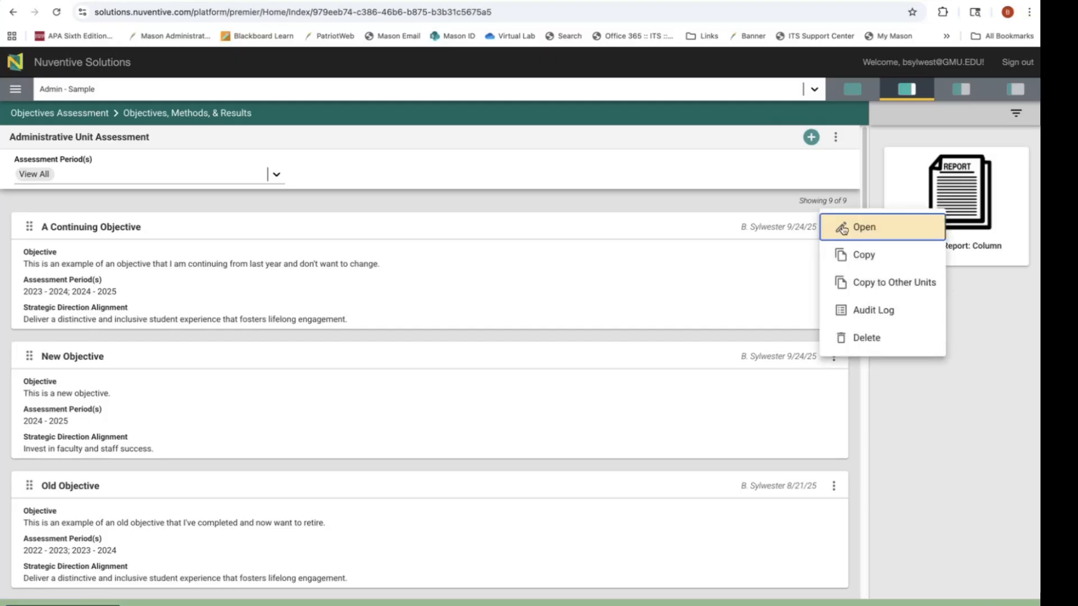
{"action": "left_click", "coordinate": [843, 228]}
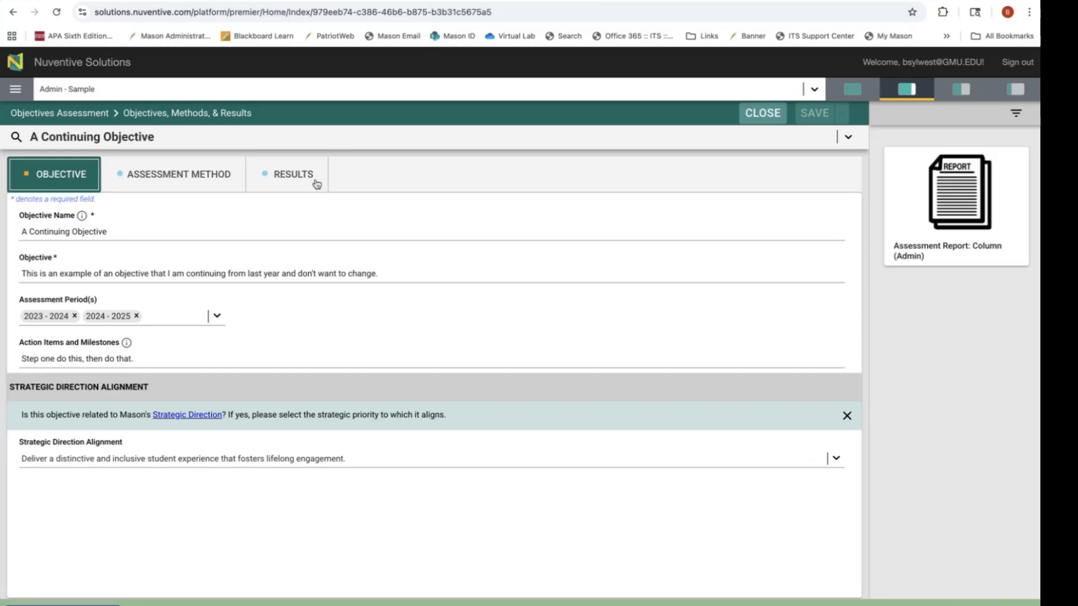
{"action": "left_click", "coordinate": [52, 231]}
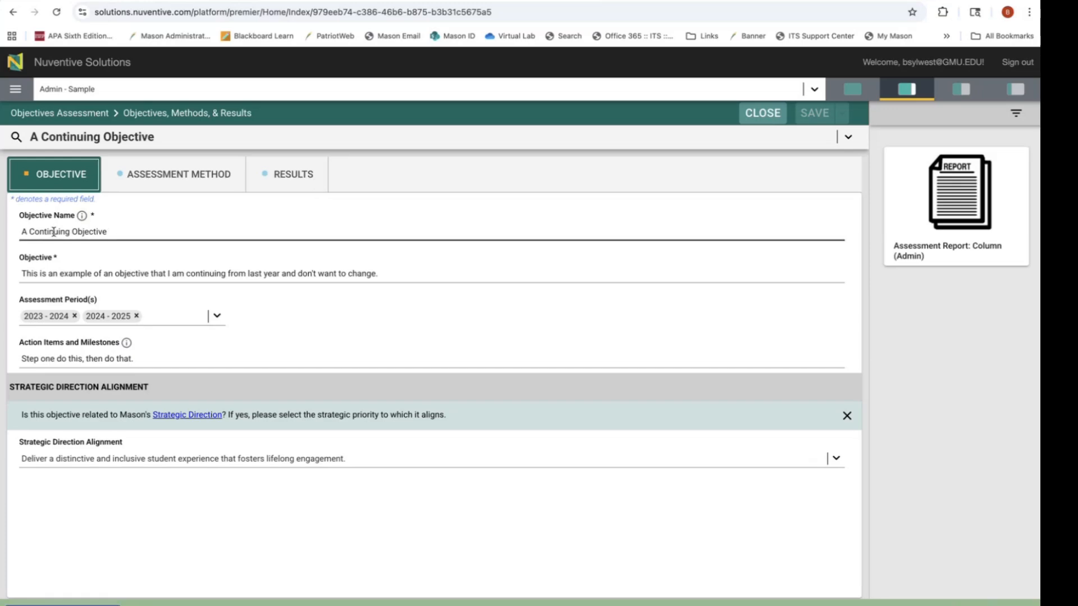
{"action": "left_click", "coordinate": [58, 271]}
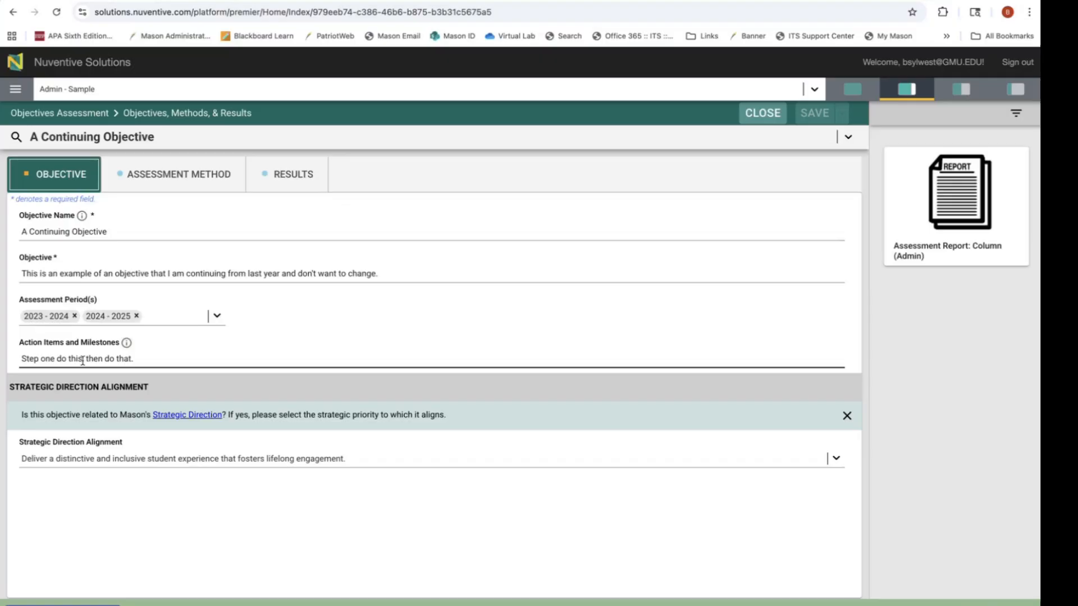
{"action": "left_click", "coordinate": [137, 317]}
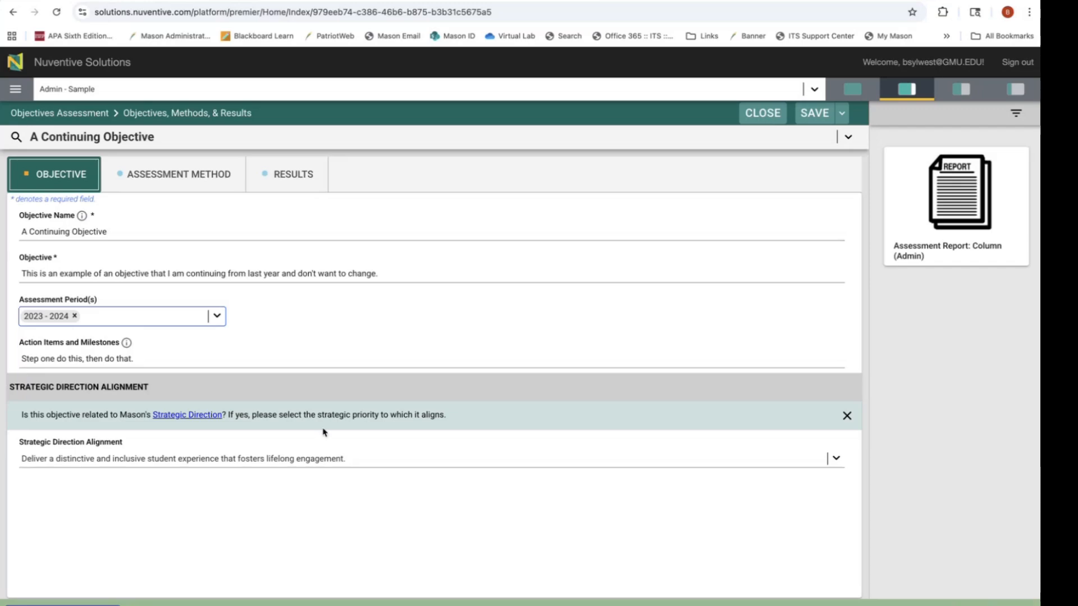
{"action": "left_click", "coordinate": [162, 318]}
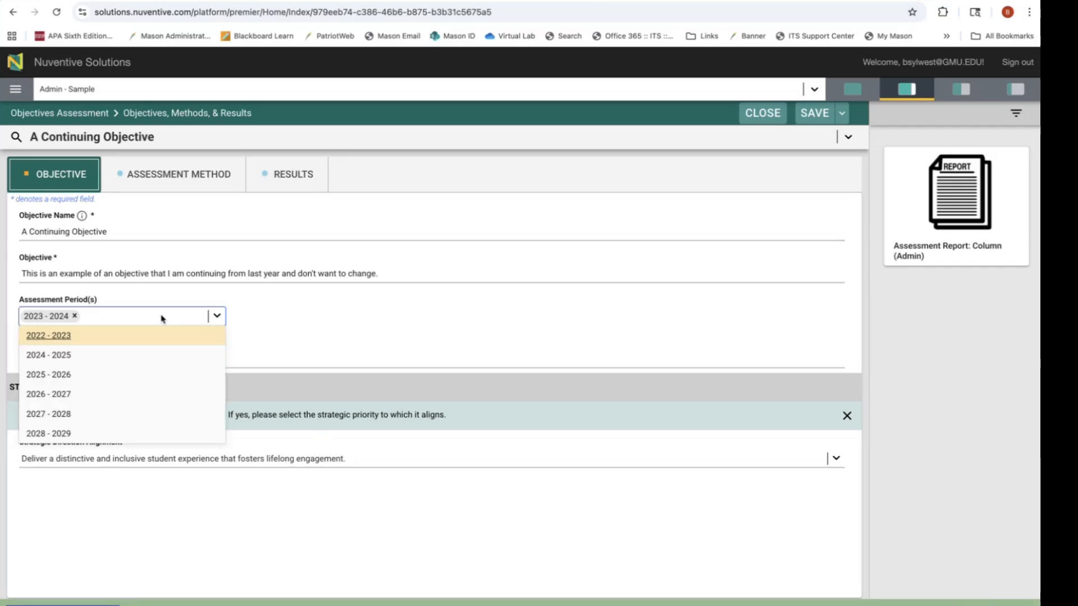
{"action": "left_click", "coordinate": [66, 359]}
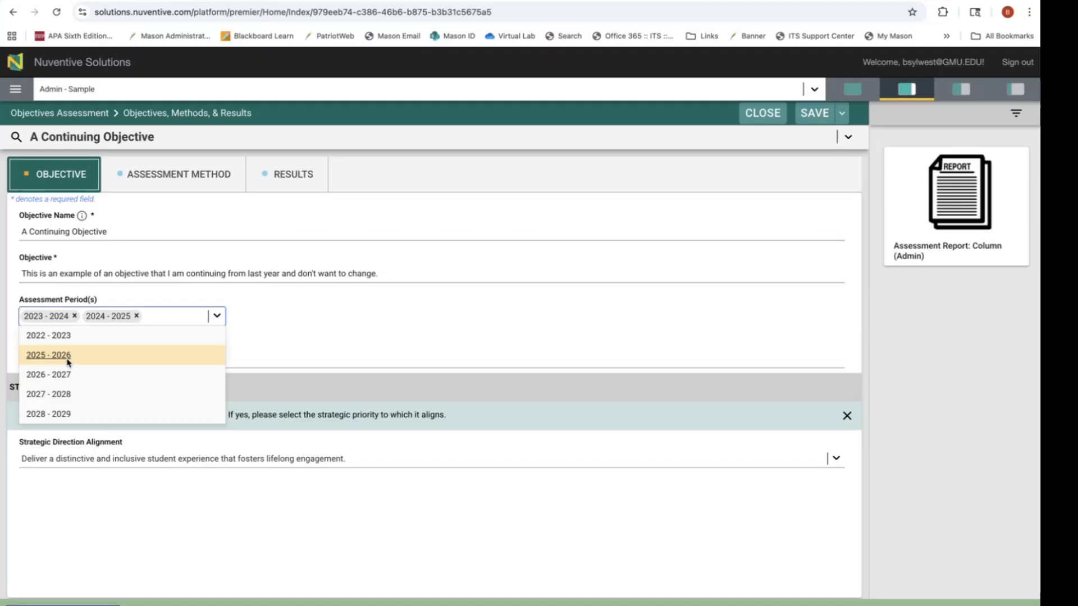
- Check the Action Items and Milestones guidance and the Strategic Direction Alignment options, and save the objective
{"action": "left_click", "coordinate": [345, 351]}
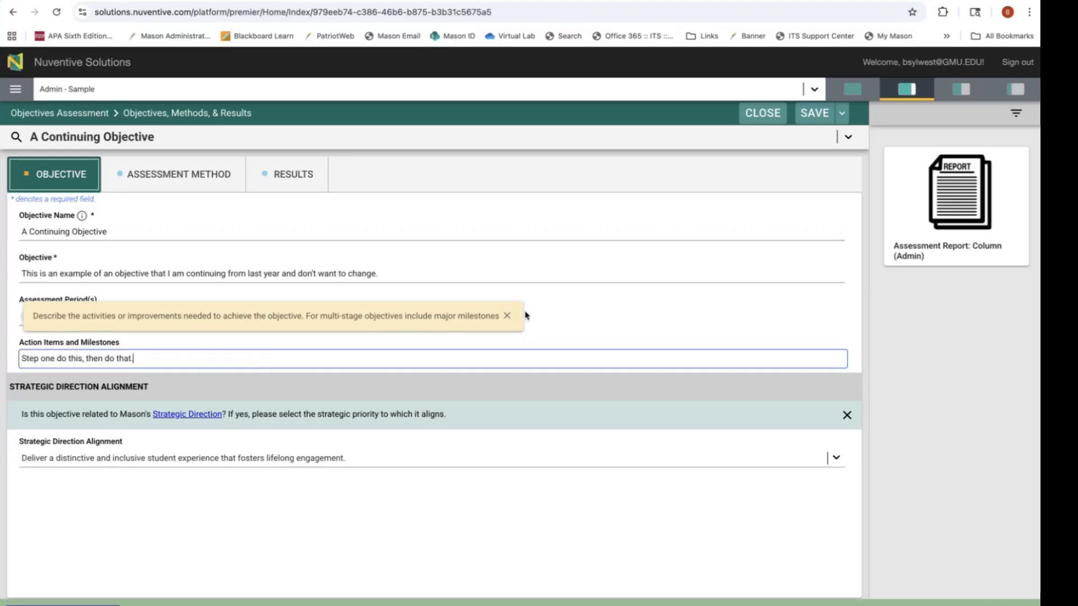
{"action": "left_click", "coordinate": [507, 316]}
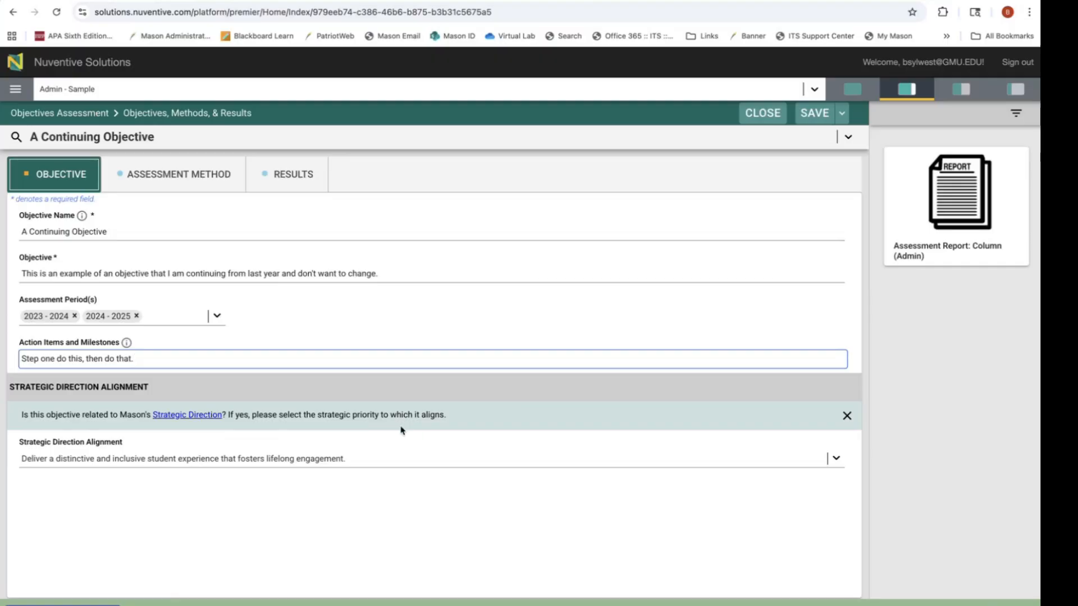
{"action": "left_click", "coordinate": [374, 460]}
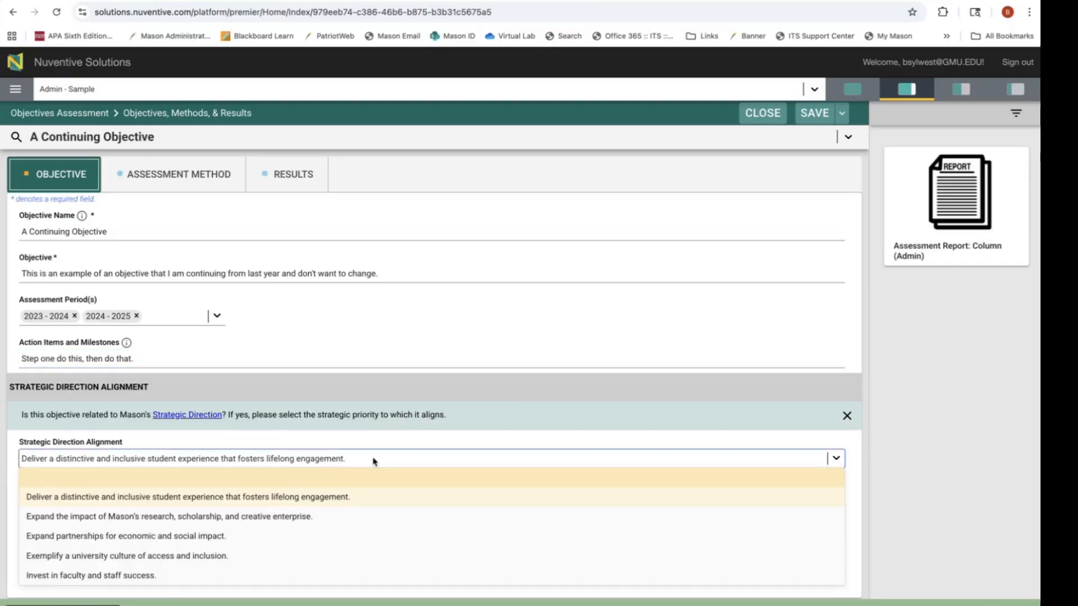
{"action": "left_click", "coordinate": [374, 461]}
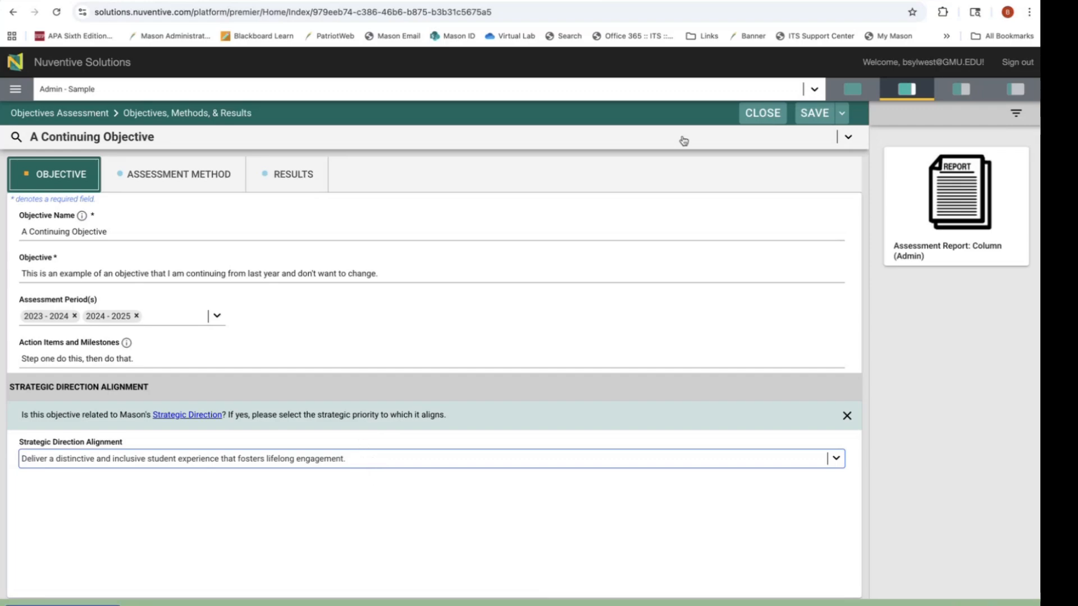
{"action": "left_click", "coordinate": [811, 117]}
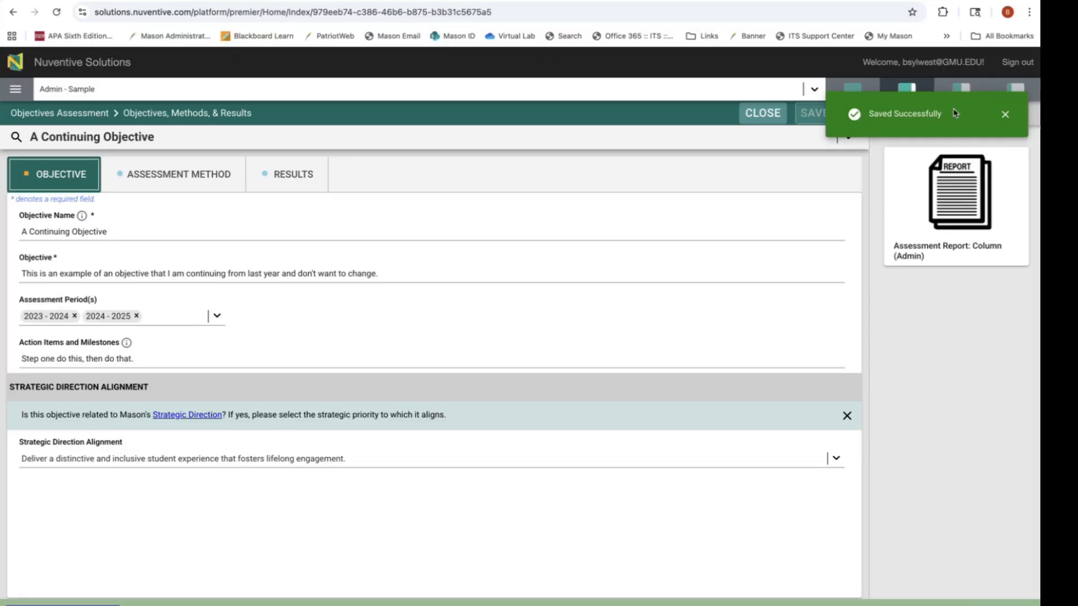
{"action": "left_click", "coordinate": [1005, 114]}
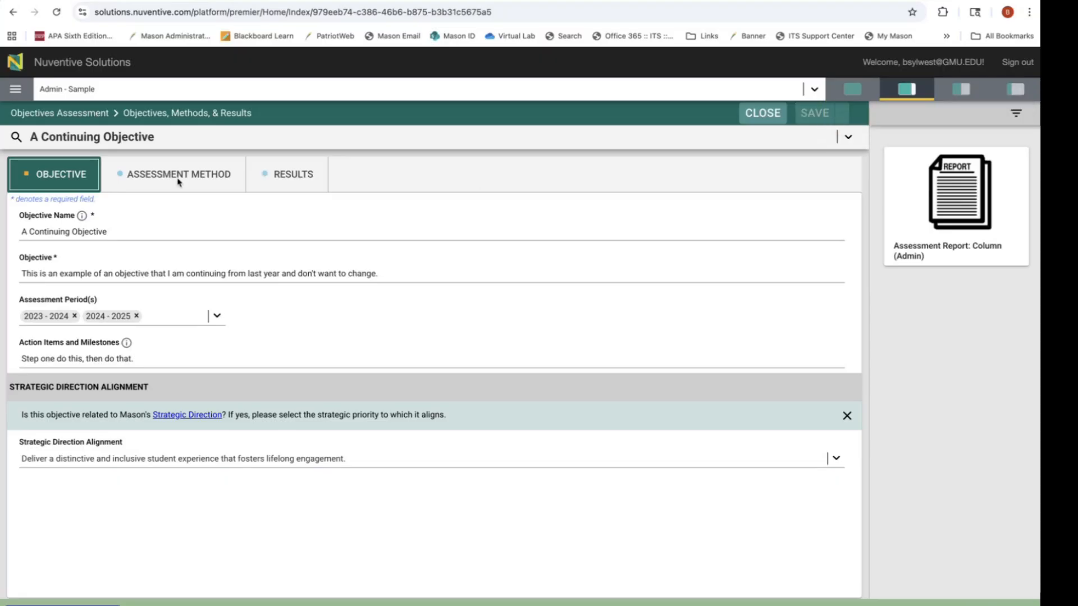
- View the objective's assessment methods and the blank form for a new one, closing the form without entering anything
{"action": "left_click", "coordinate": [179, 176]}
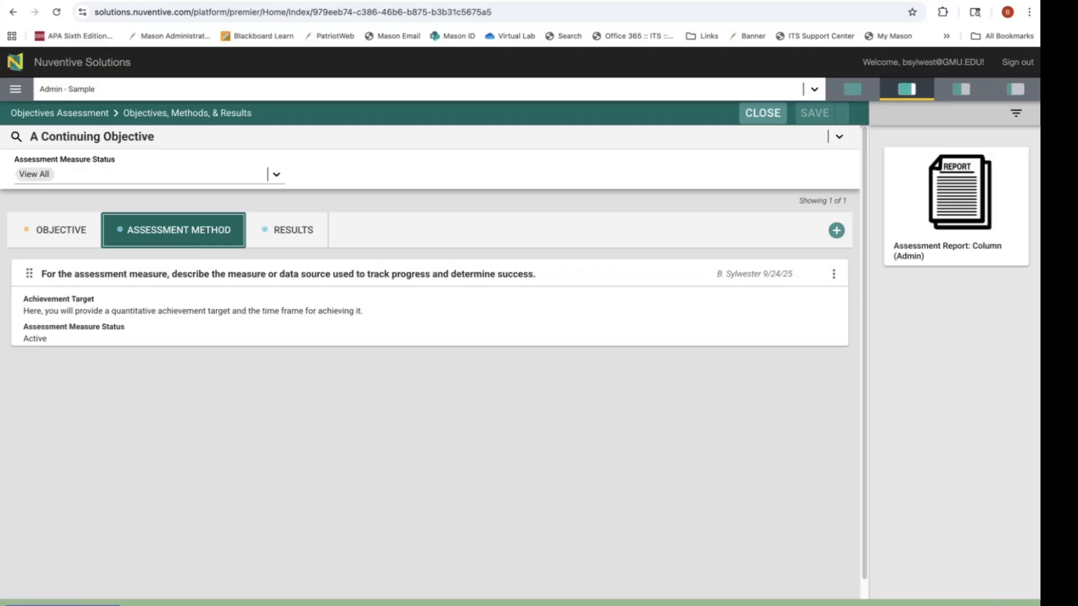
{"action": "left_click", "coordinate": [836, 232]}
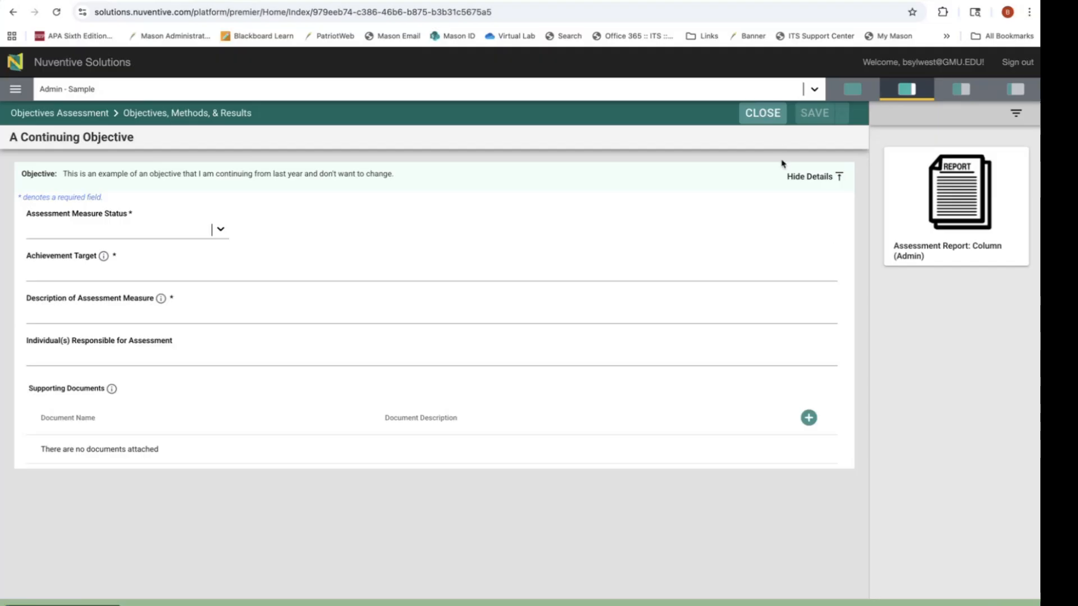
{"action": "left_click", "coordinate": [762, 122]}
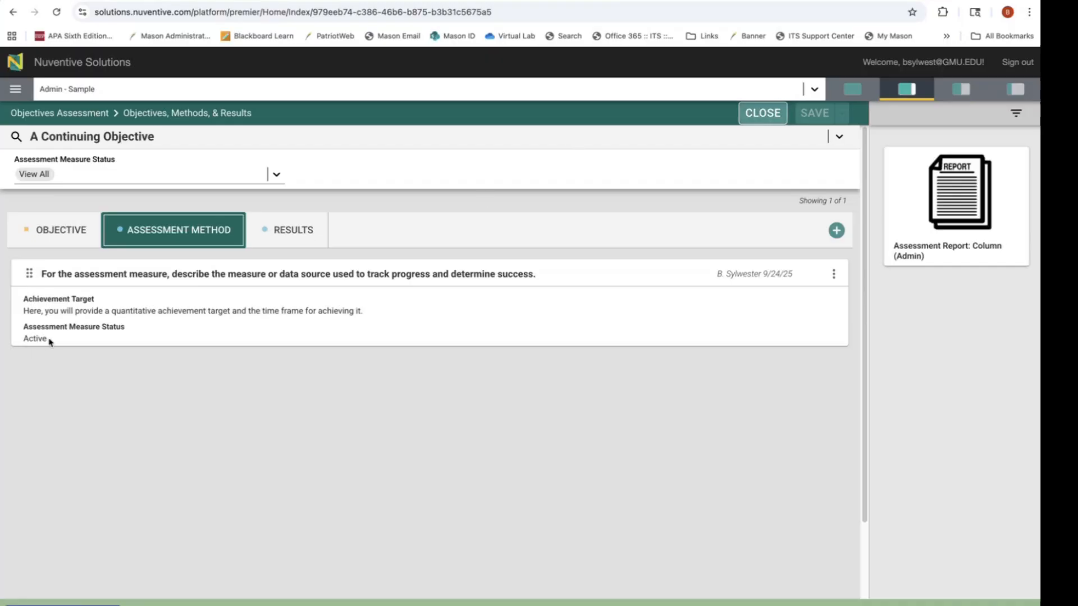
- Open the existing assessment method and switch its Assessment Measure Status to Archived, then back to Active
{"action": "left_click", "coordinate": [832, 276]}
{"action": "left_click", "coordinate": [832, 276]}
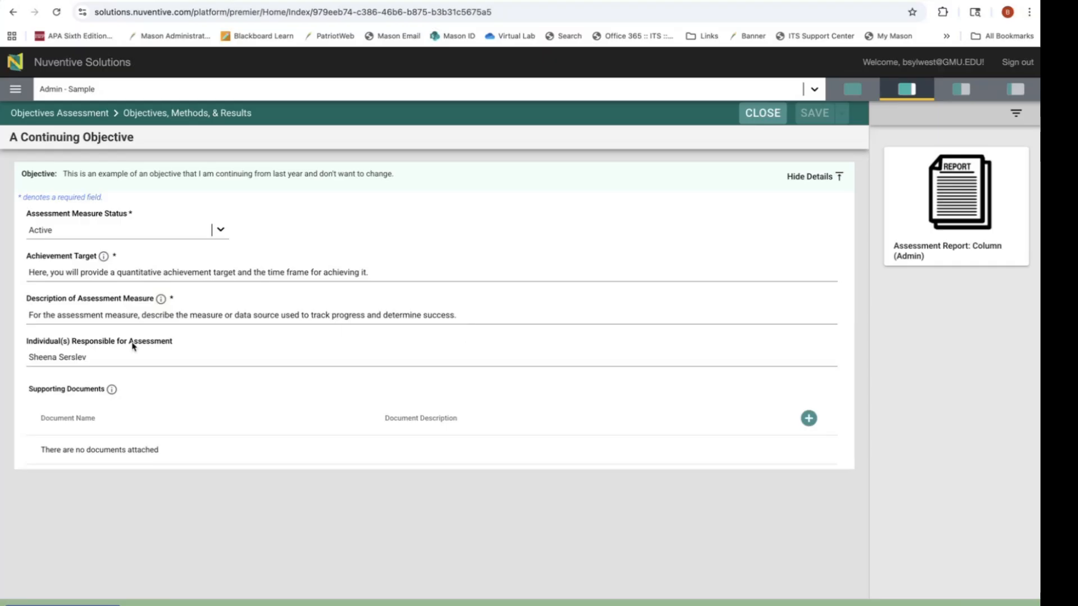
{"action": "left_click", "coordinate": [76, 230]}
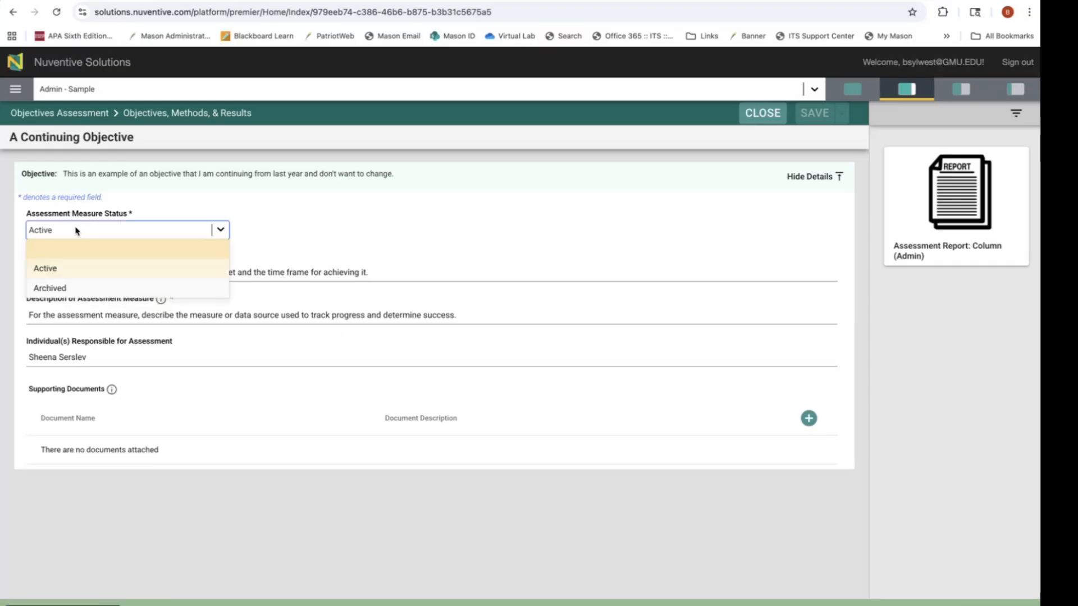
{"action": "left_click", "coordinate": [86, 294]}
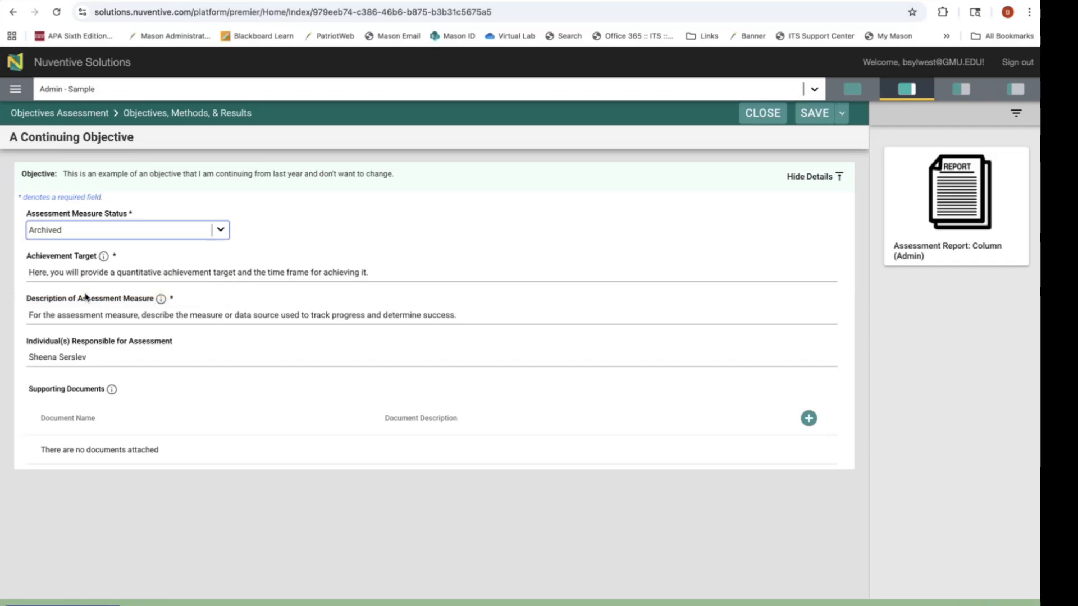
{"action": "left_click", "coordinate": [81, 228]}
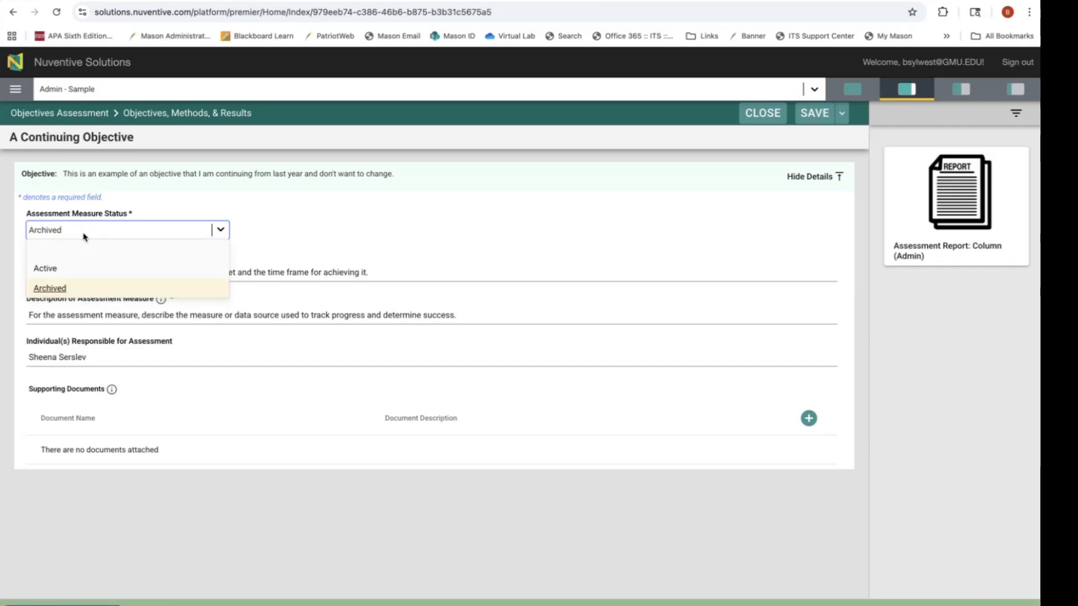
{"action": "left_click", "coordinate": [77, 269]}
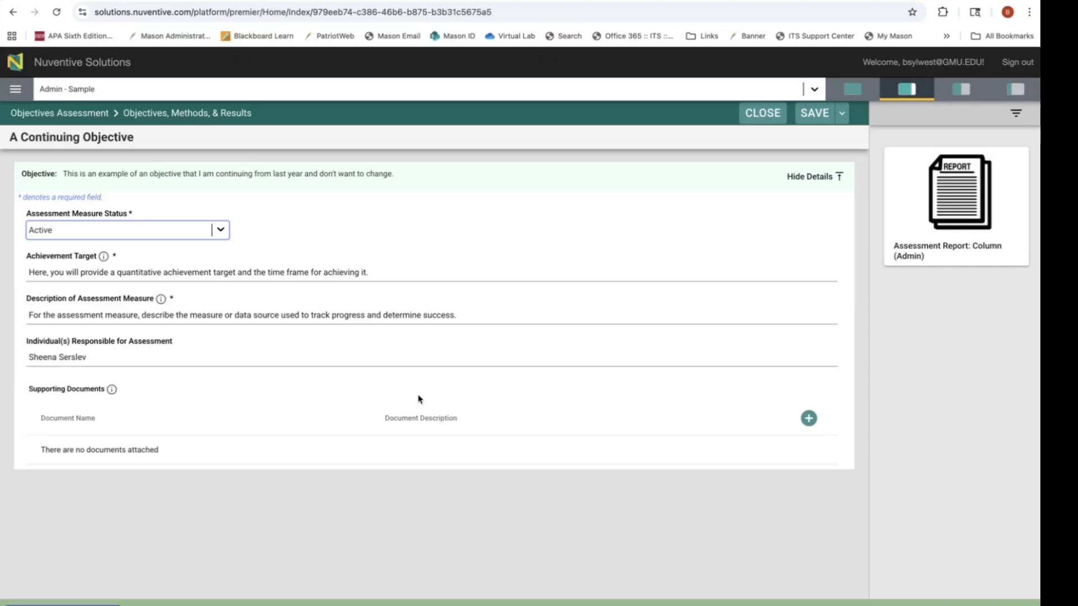
- Attach addPersonnelExample.xlsx from the Admin - Sample General folder to the assessment method as a supporting document, then save and close the method
{"action": "left_click", "coordinate": [809, 425]}
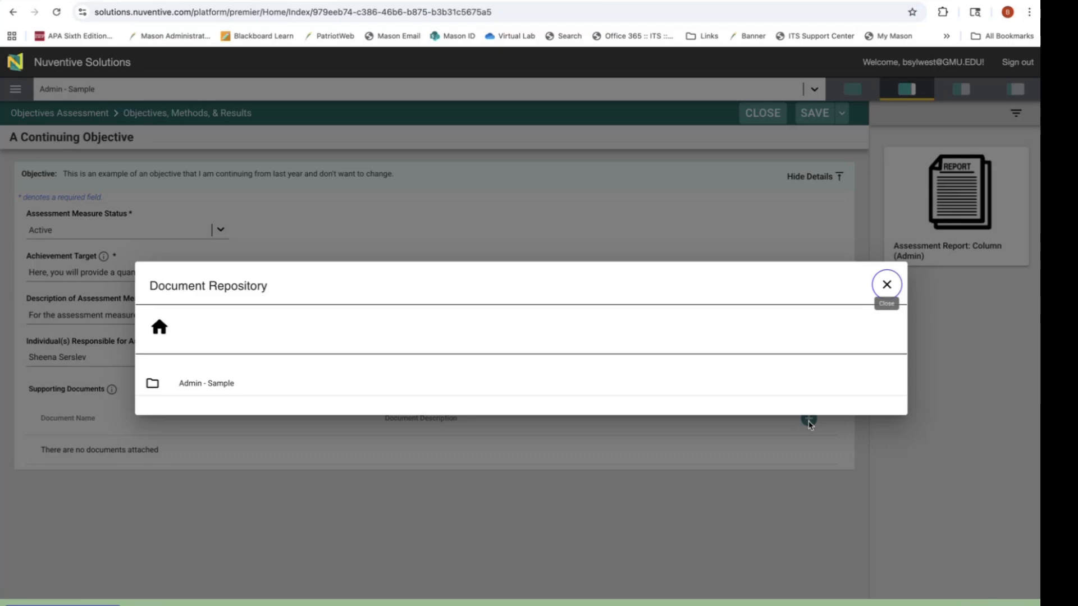
{"action": "left_click", "coordinate": [194, 384]}
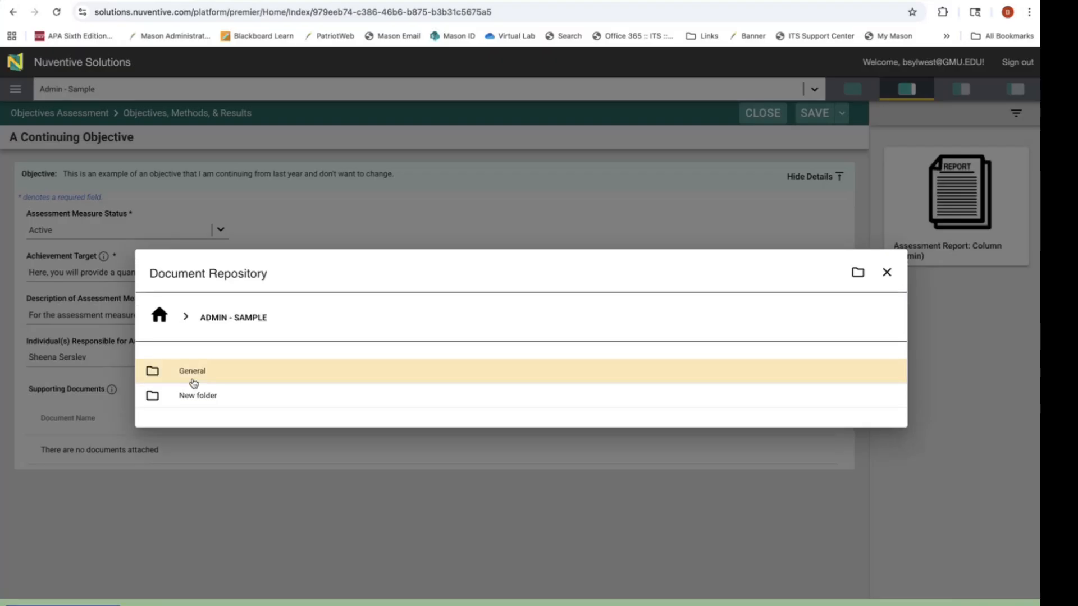
{"action": "left_click", "coordinate": [194, 383]}
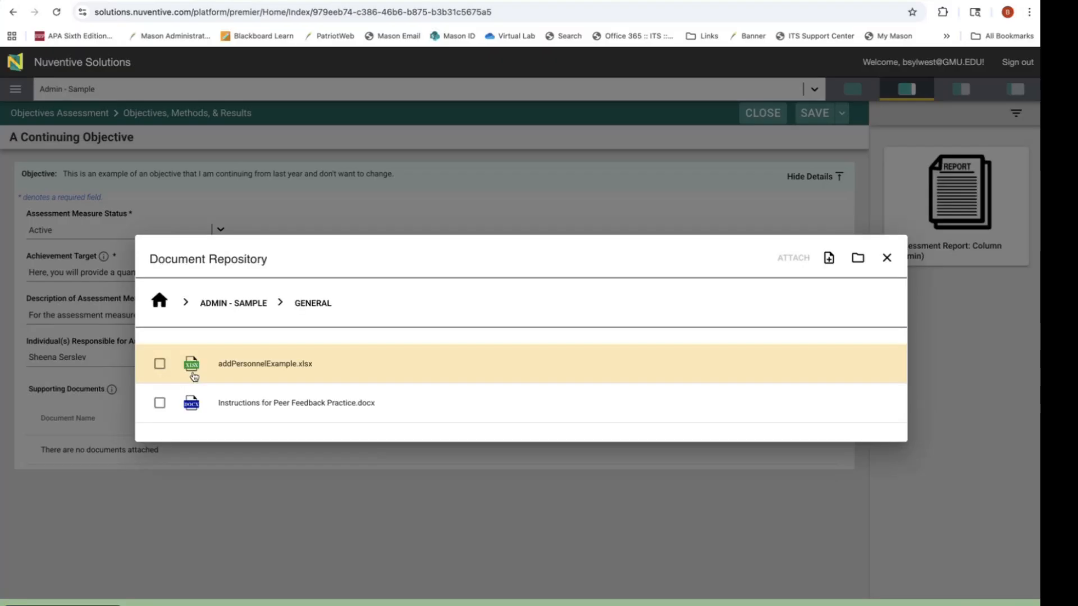
{"action": "left_click", "coordinate": [160, 365]}
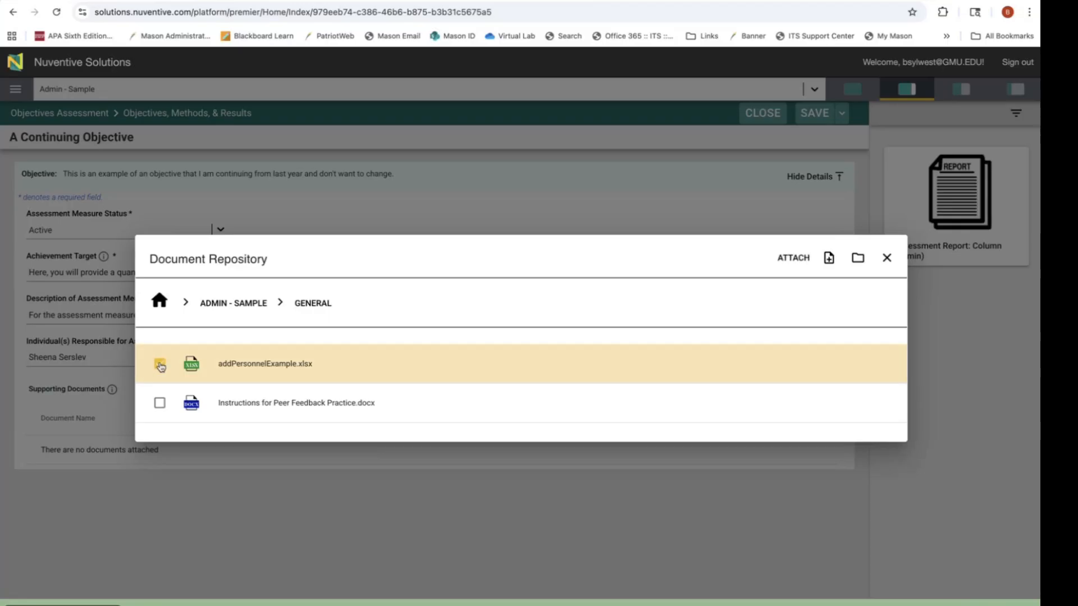
{"action": "left_click", "coordinate": [794, 265]}
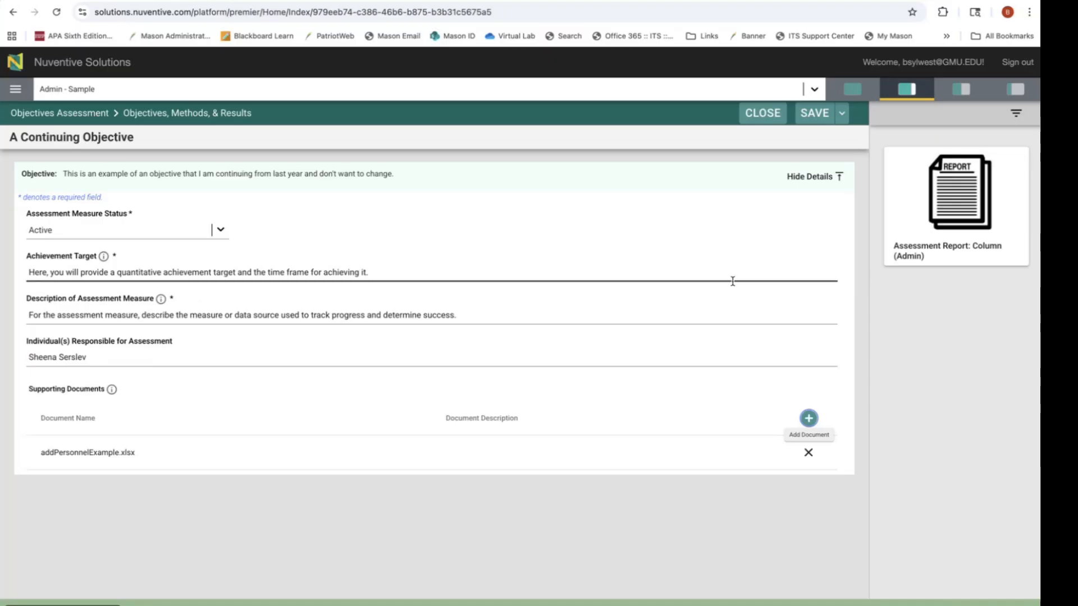
{"action": "left_click", "coordinate": [817, 114]}
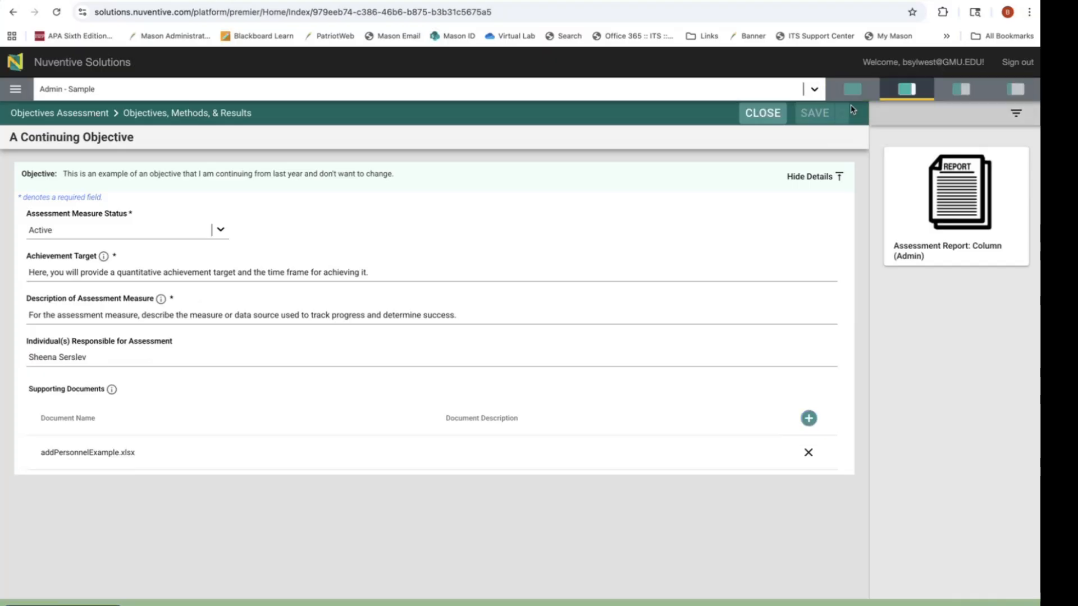
{"action": "left_click", "coordinate": [778, 116]}
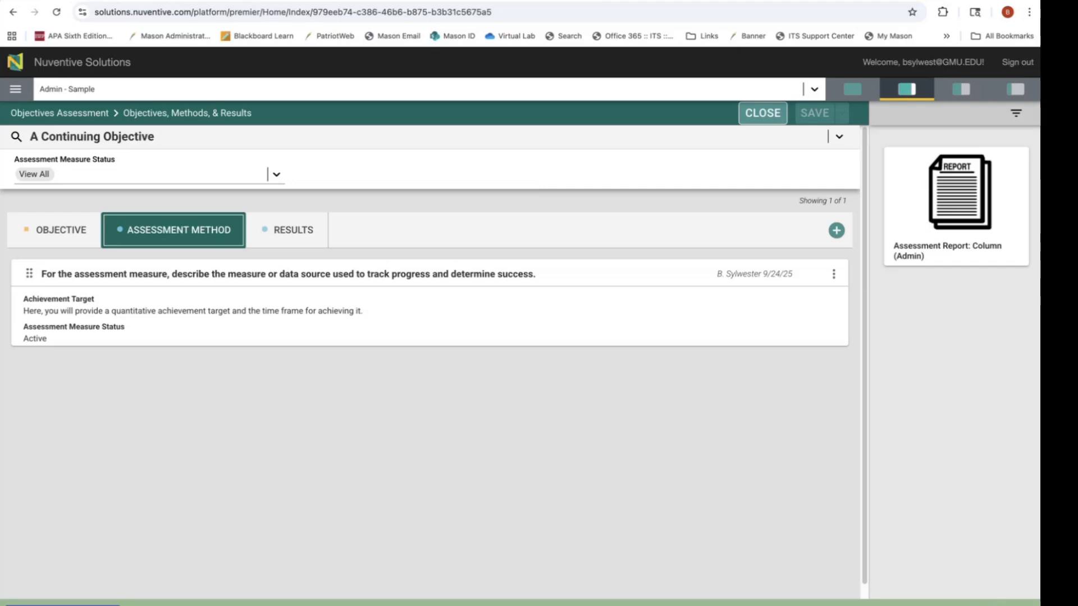
- Start a new result for the assessment measure with Reporting Period 2024 - 2025 and Conclusion Partially Met
{"action": "left_click", "coordinate": [300, 231]}
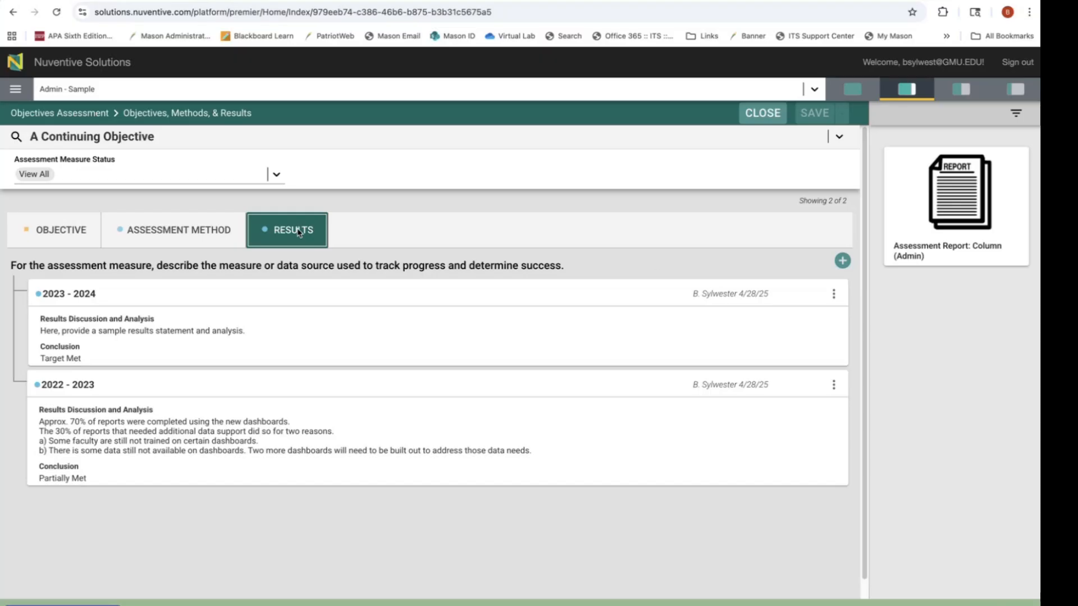
{"action": "left_click", "coordinate": [842, 262]}
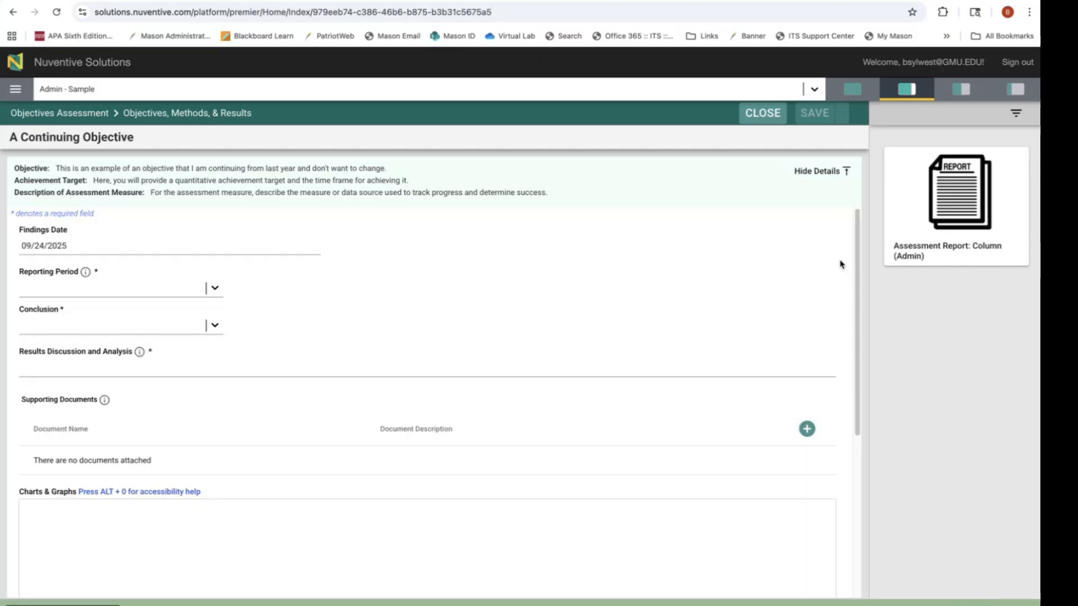
{"action": "left_click", "coordinate": [68, 241]}
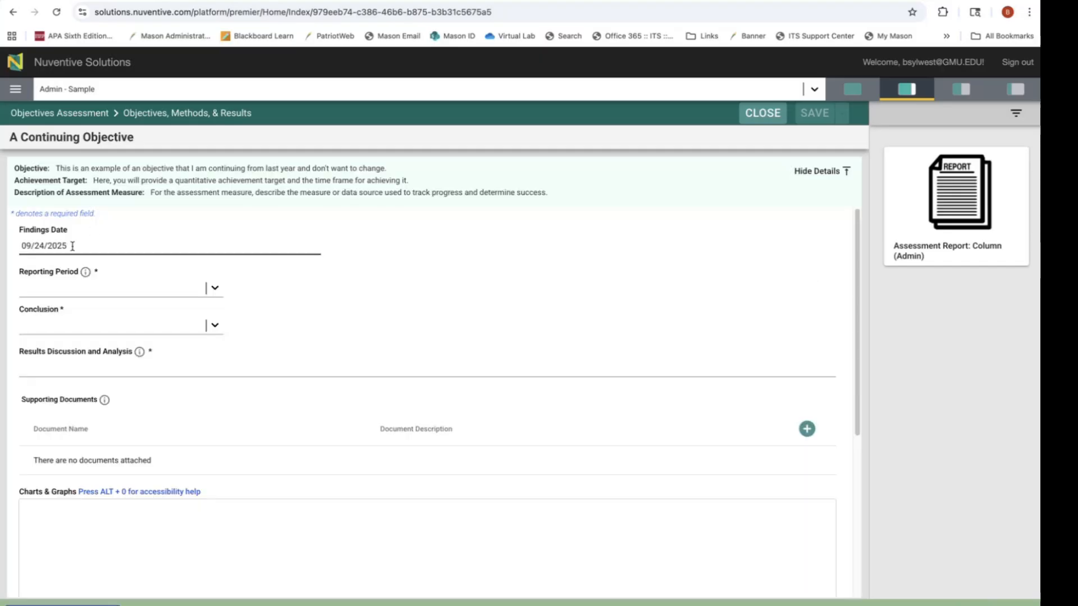
{"action": "left_click", "coordinate": [77, 289]}
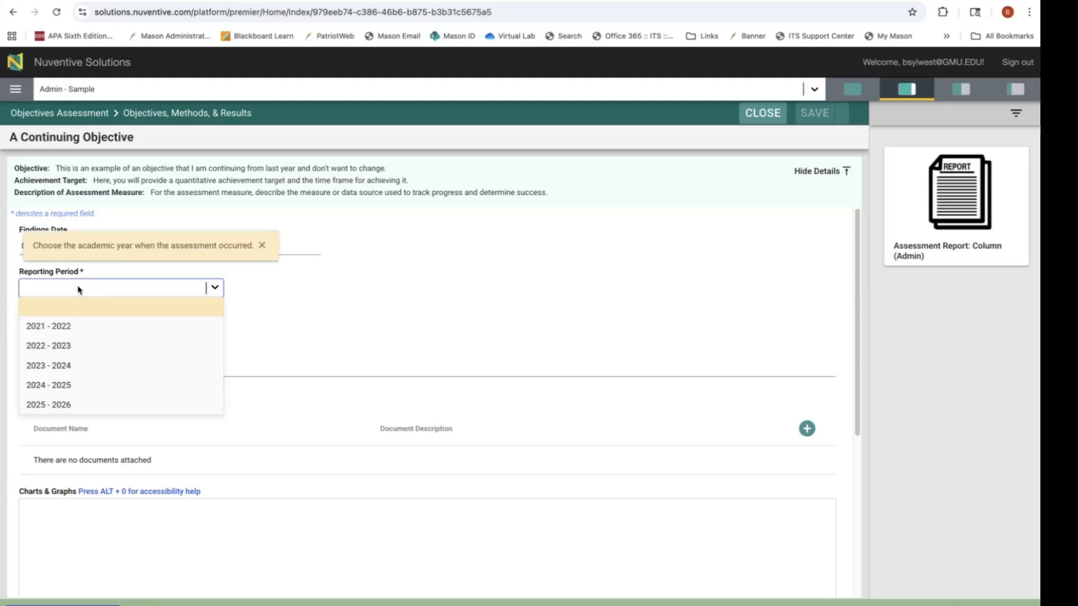
{"action": "left_click", "coordinate": [79, 389]}
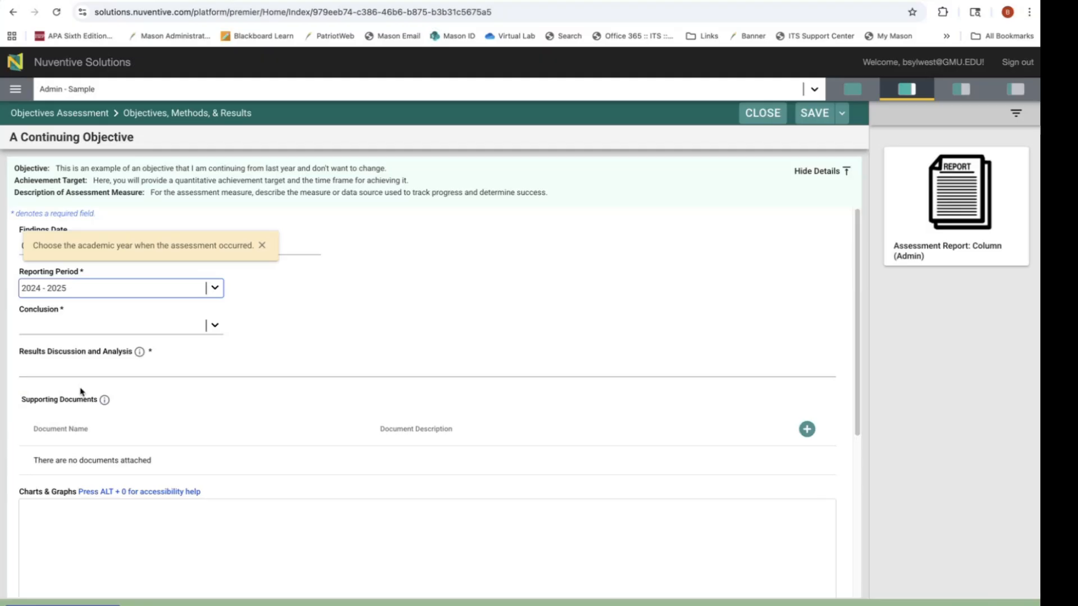
{"action": "left_click", "coordinate": [60, 330]}
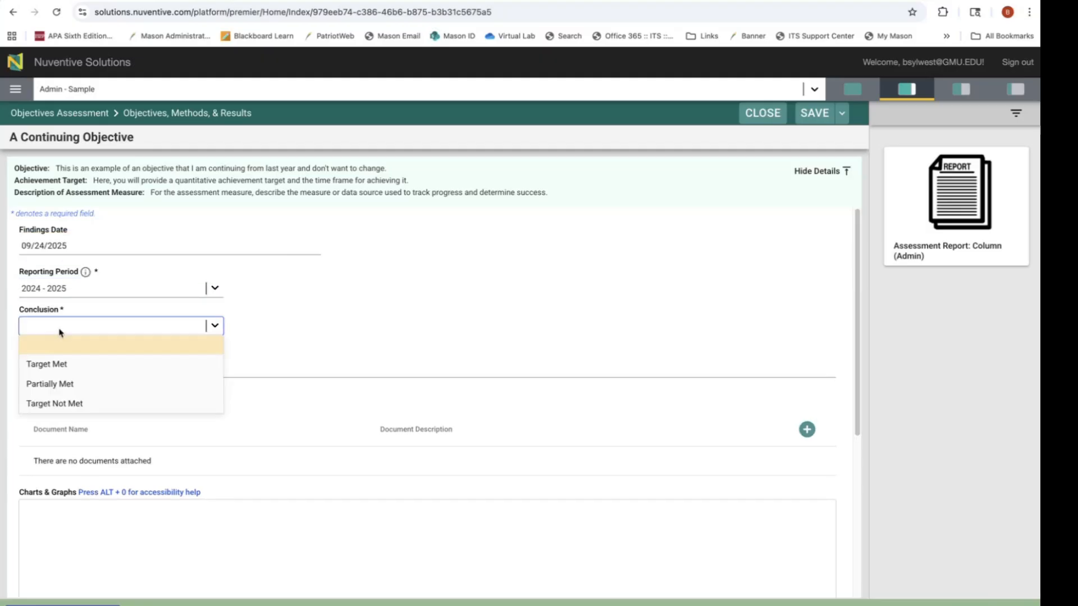
{"action": "left_click", "coordinate": [61, 386]}
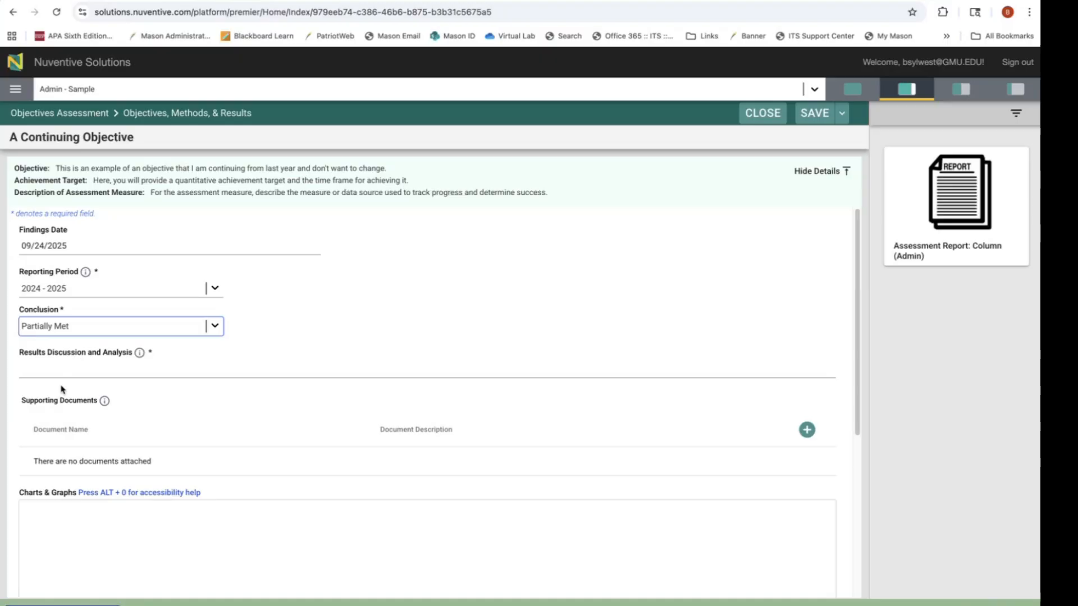
- Fill in Results Discussion and Analysis with "Results summary statement." and "Analysis discussion." on separate lines
{"action": "left_click", "coordinate": [65, 368]}
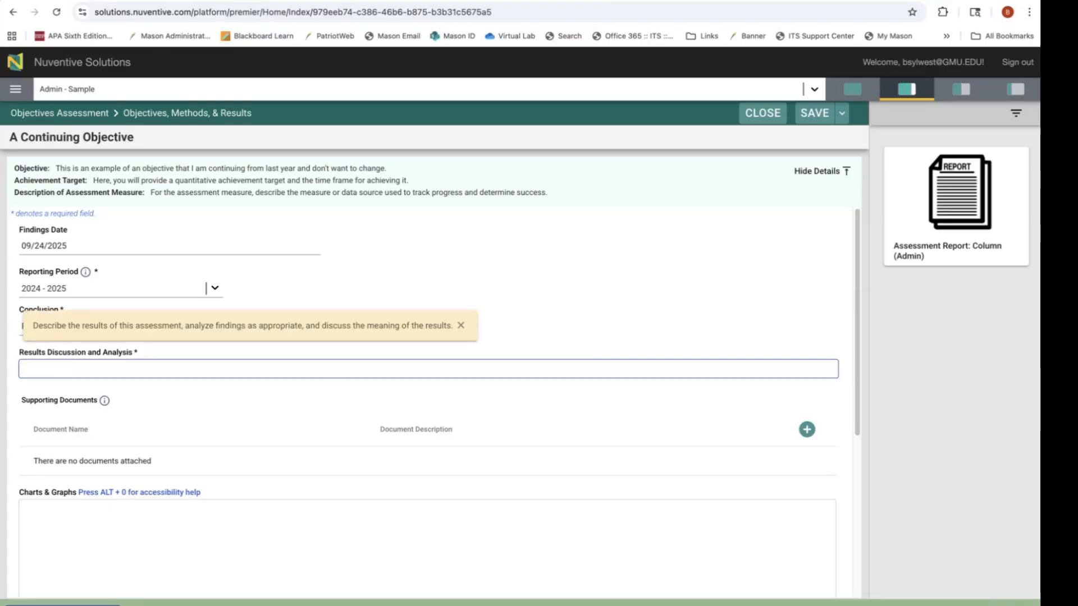
{"action": "type", "text": "Results summary s"}
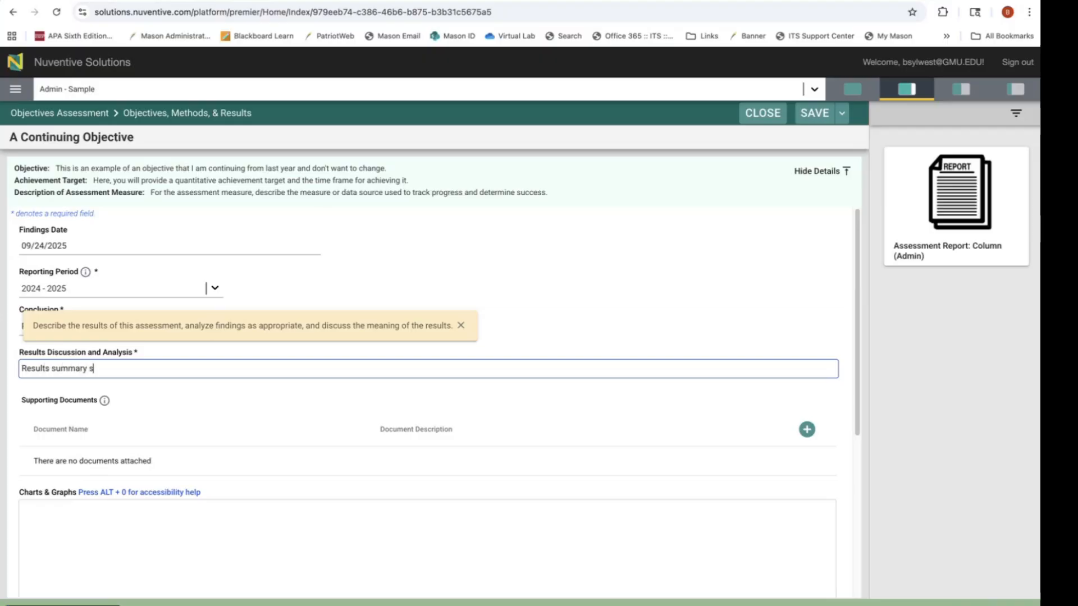
{"action": "type", "text": "tatement."}
{"action": "key", "text": "Return"}
{"action": "type", "text": "Analysis discussion."}
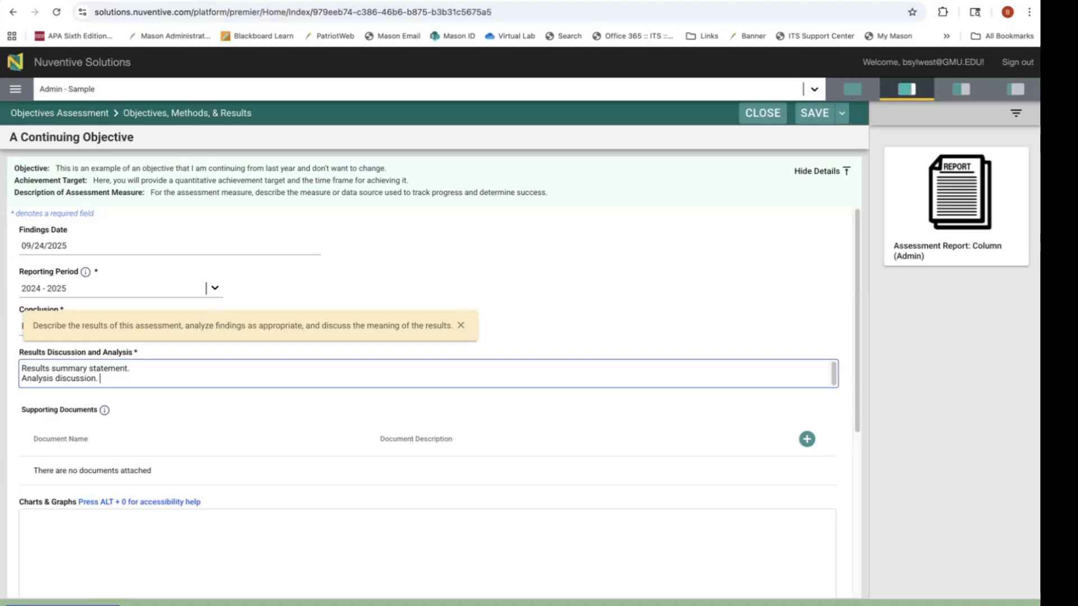
{"action": "key", "text": "Return"}
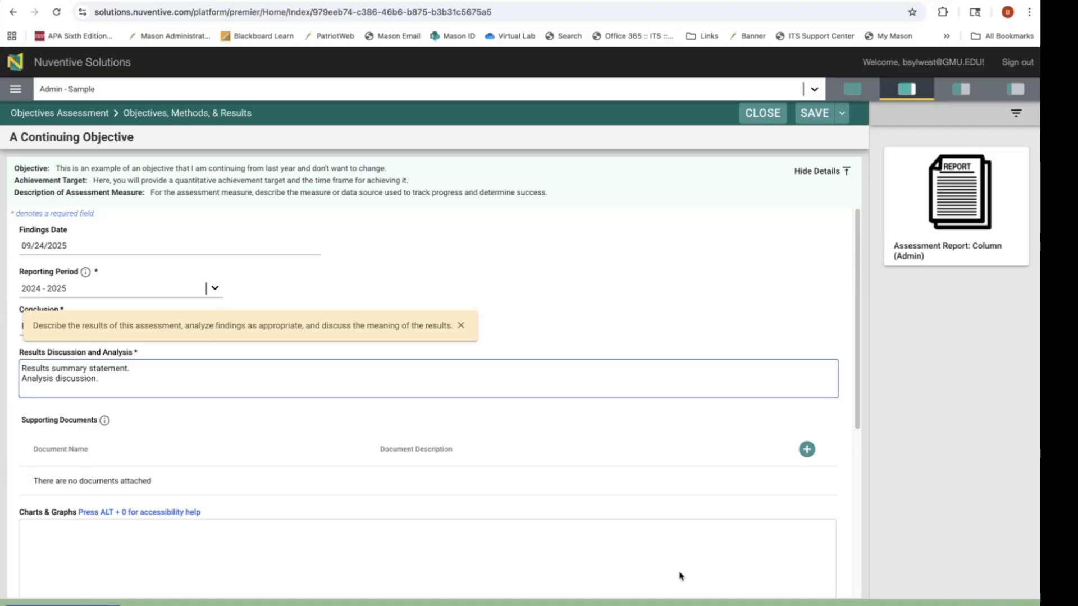
- Enter "Add future plans here." under Future Improvements, save the result, and close it and the objective
{"action": "scroll", "coordinate": [591, 529], "scroll_direction": "down", "scroll_amount": 3}
{"action": "left_click", "coordinate": [393, 421]}
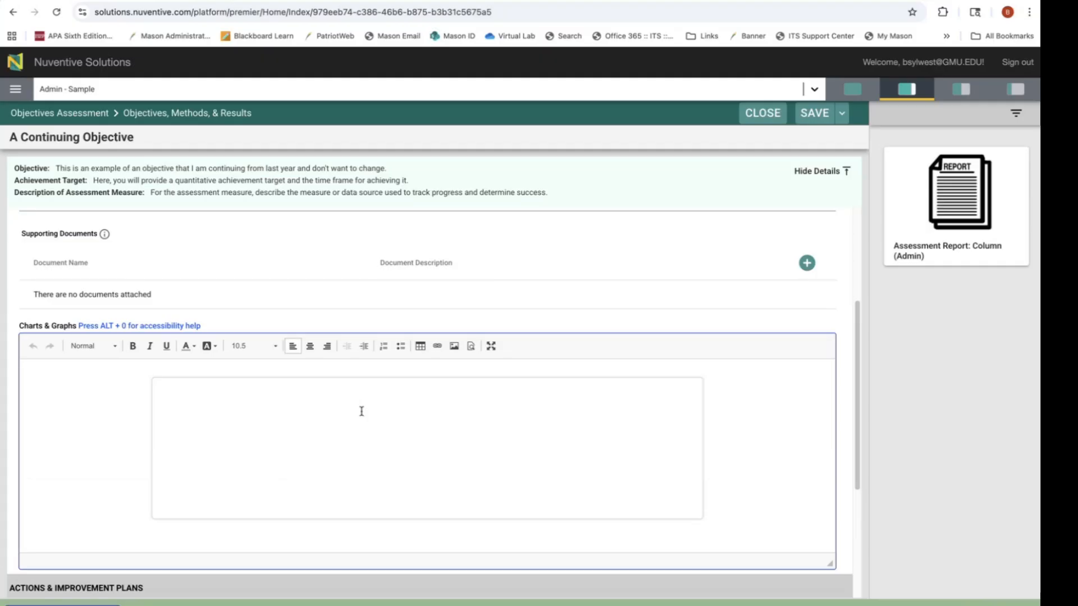
{"action": "scroll", "coordinate": [362, 412], "scroll_direction": "down", "scroll_amount": 4}
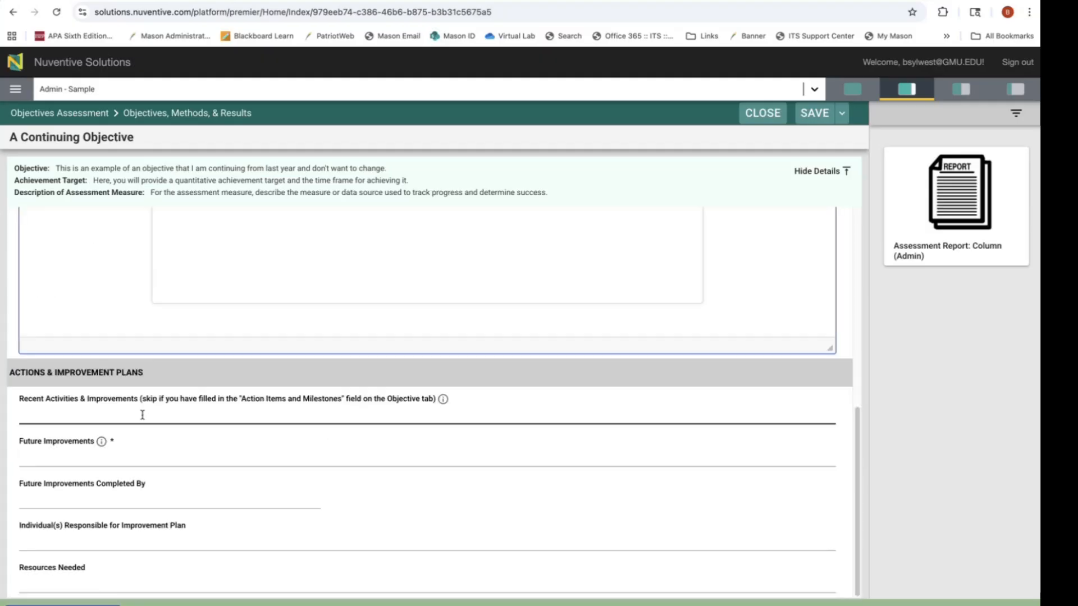
{"action": "left_click", "coordinate": [135, 456]}
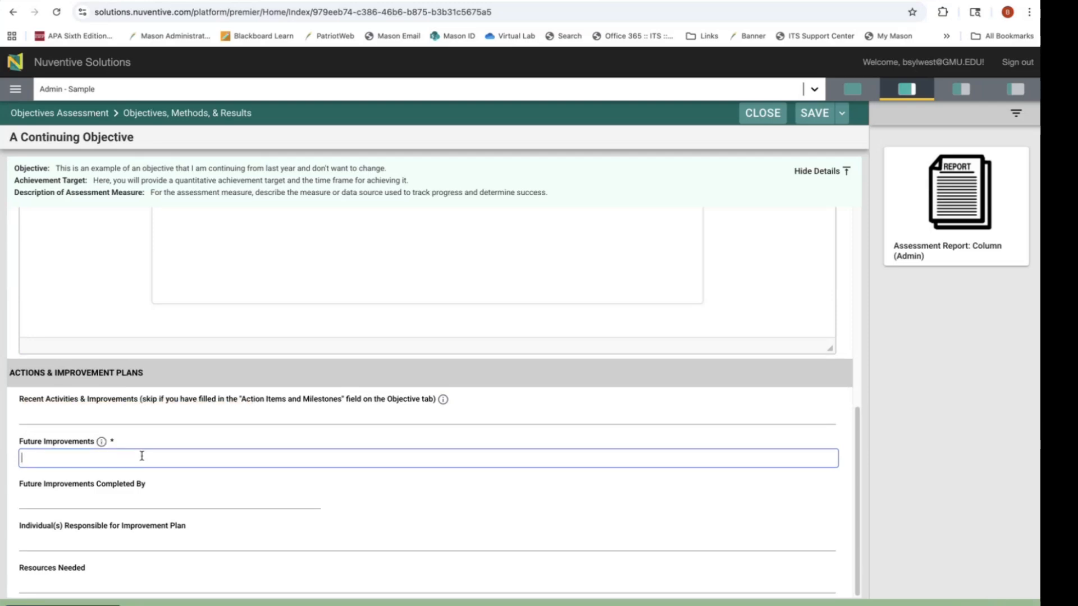
{"action": "type", "text": "Add future plans here."}
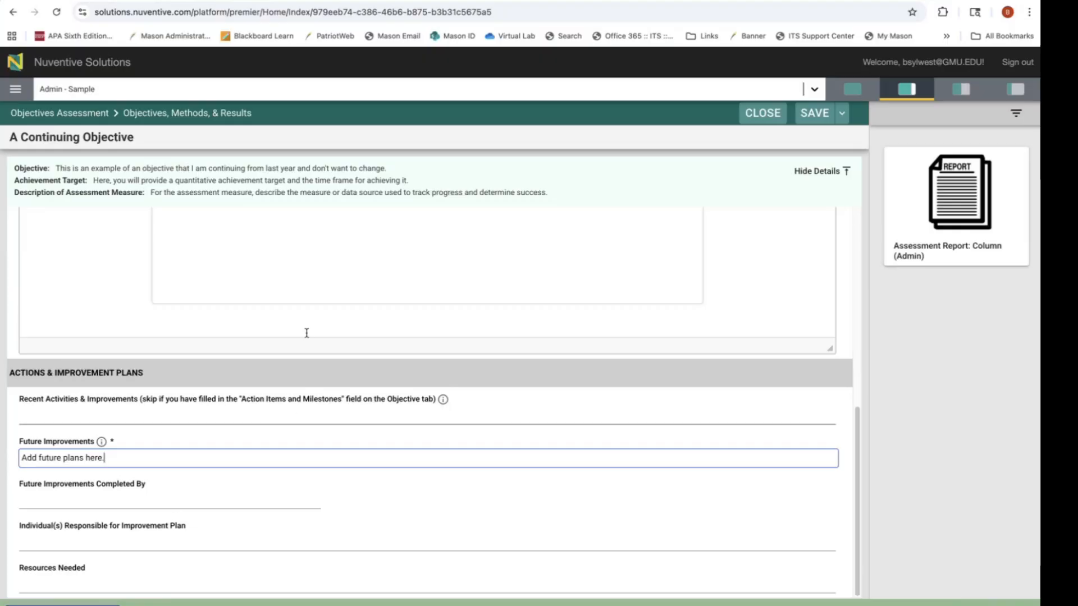
{"action": "left_click", "coordinate": [814, 113]}
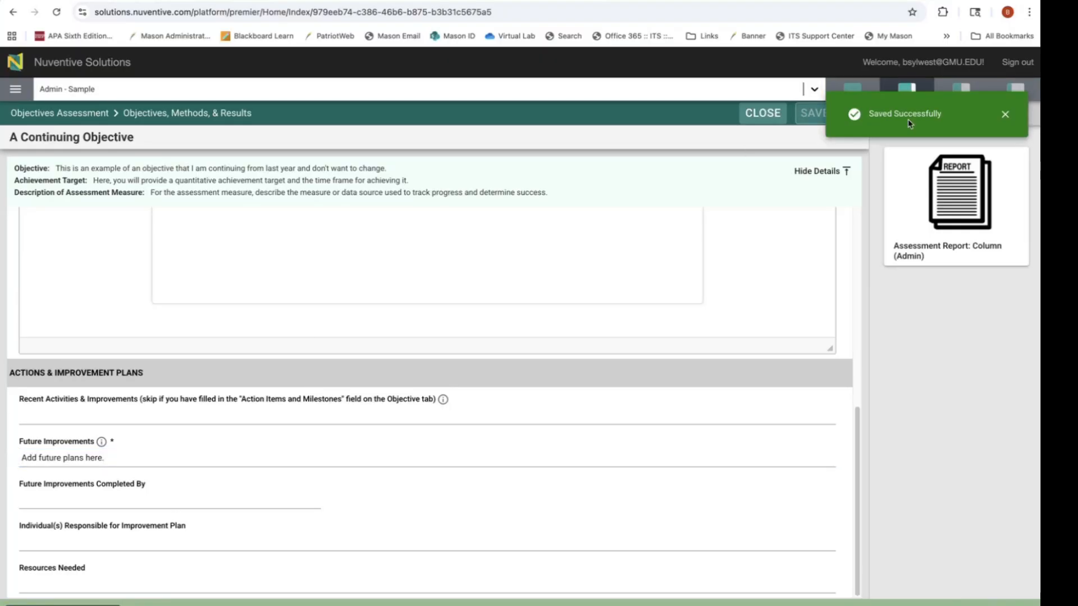
{"action": "left_click", "coordinate": [1004, 113]}
{"action": "left_click", "coordinate": [760, 115]}
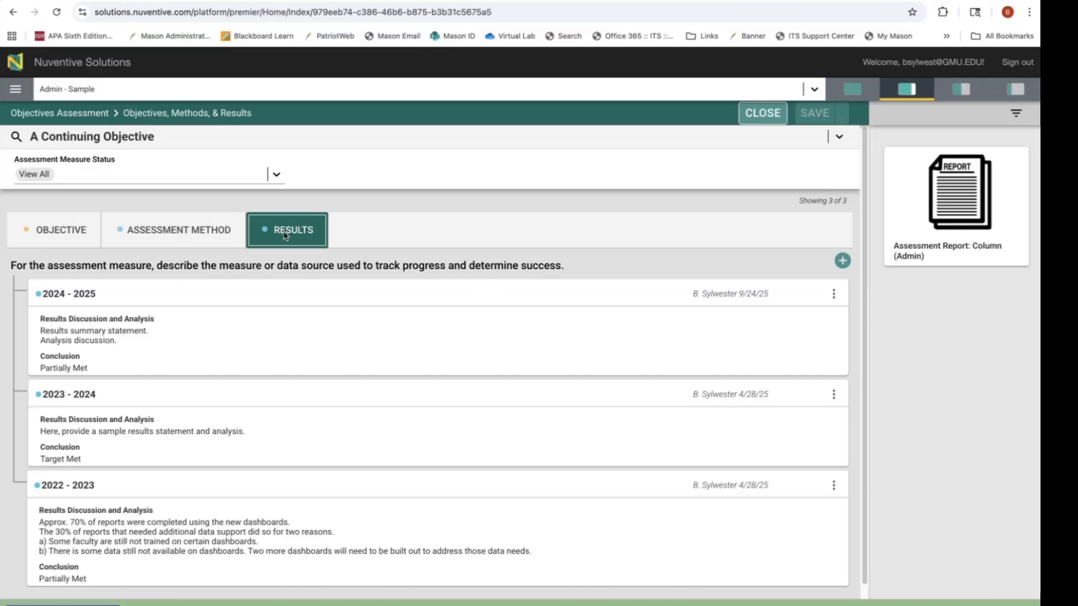
{"action": "left_click", "coordinate": [764, 114]}
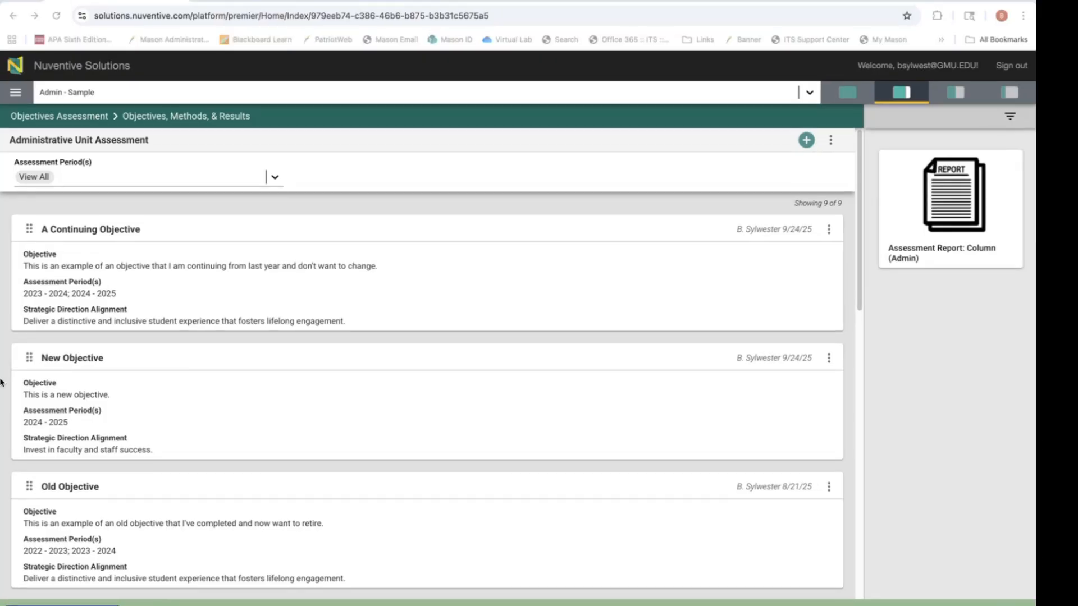
- Open Goal Mapping and filter the enduring goals to Goal Status Active
{"action": "left_click", "coordinate": [16, 94]}
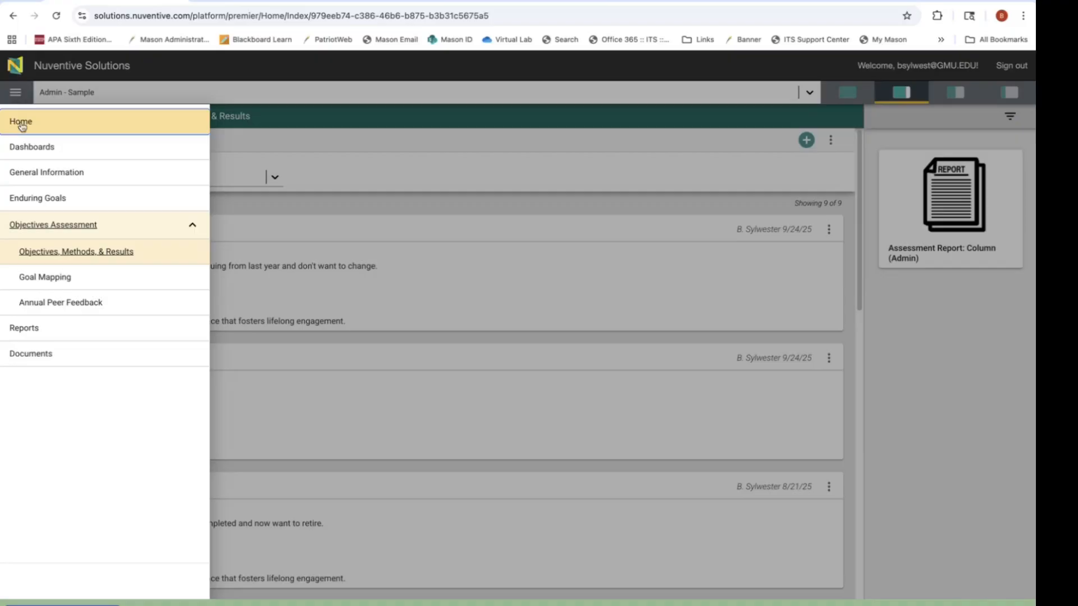
{"action": "left_click", "coordinate": [45, 277]}
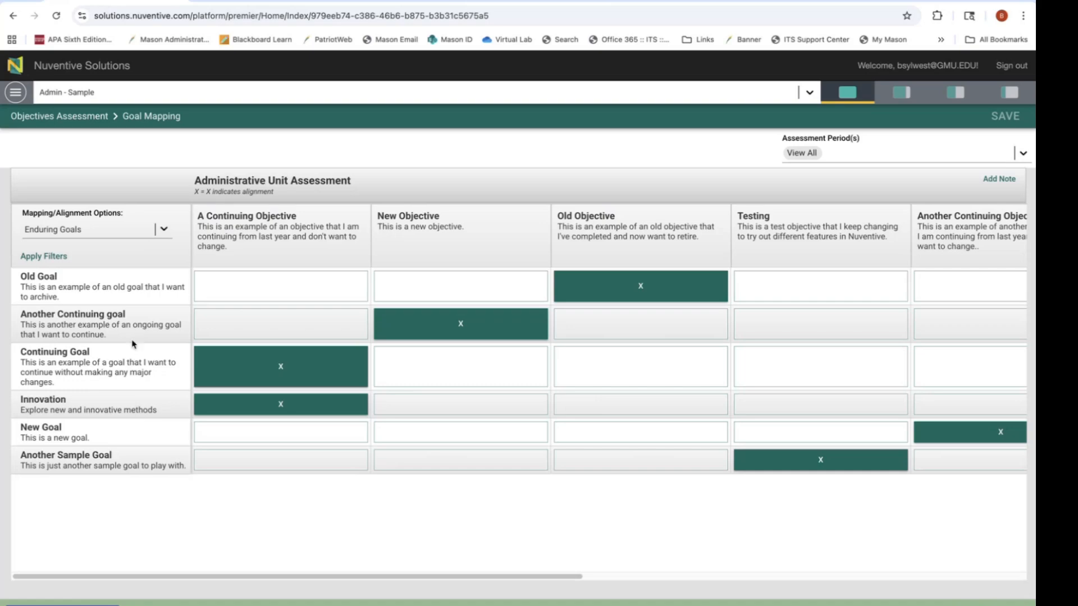
{"action": "left_click", "coordinate": [42, 257]}
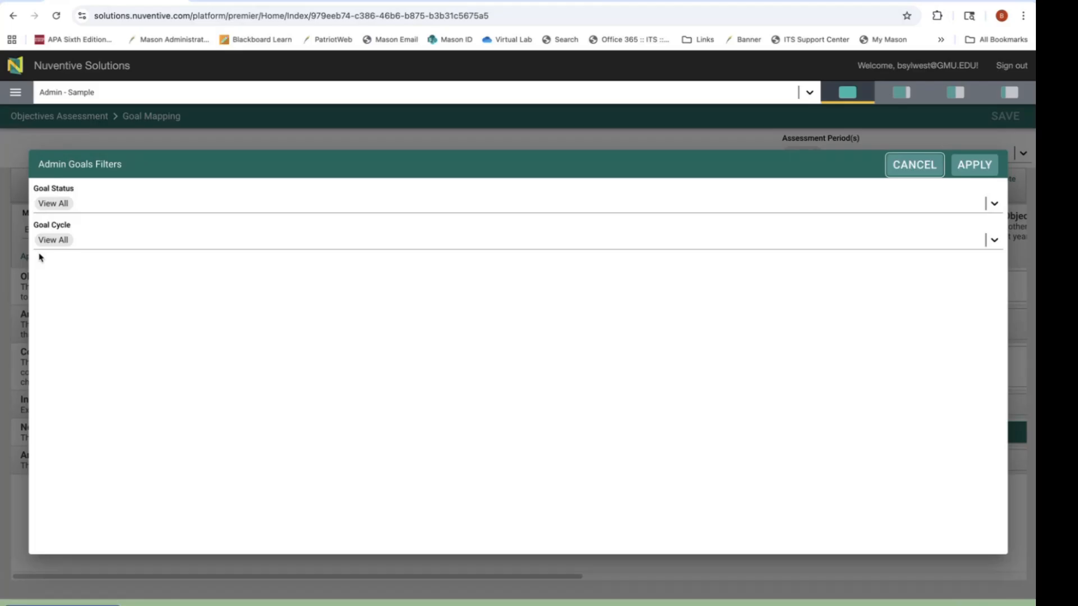
{"action": "left_click", "coordinate": [46, 208]}
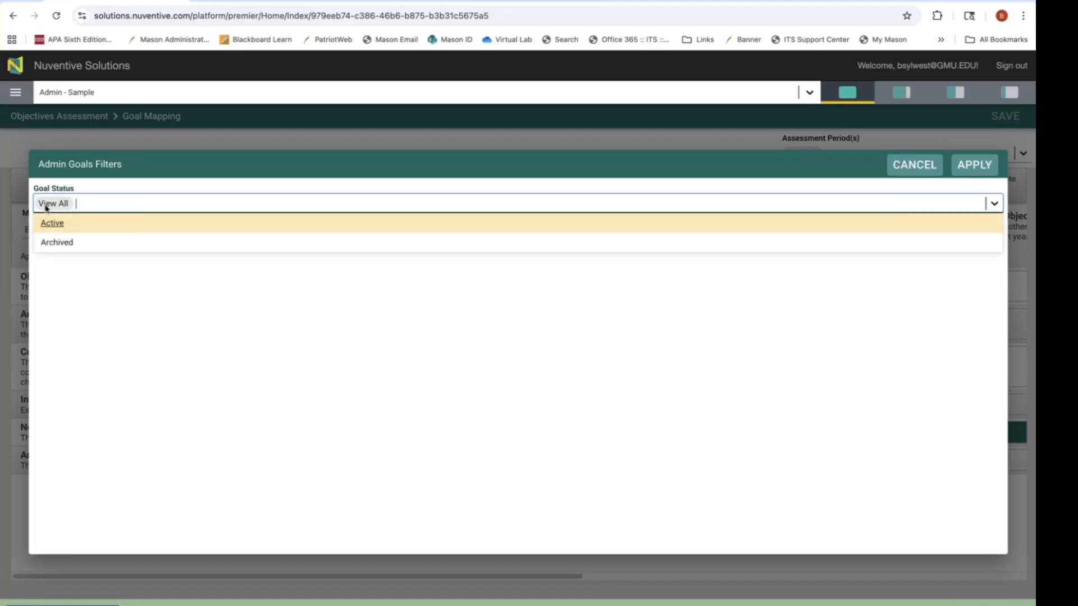
{"action": "left_click", "coordinate": [51, 226]}
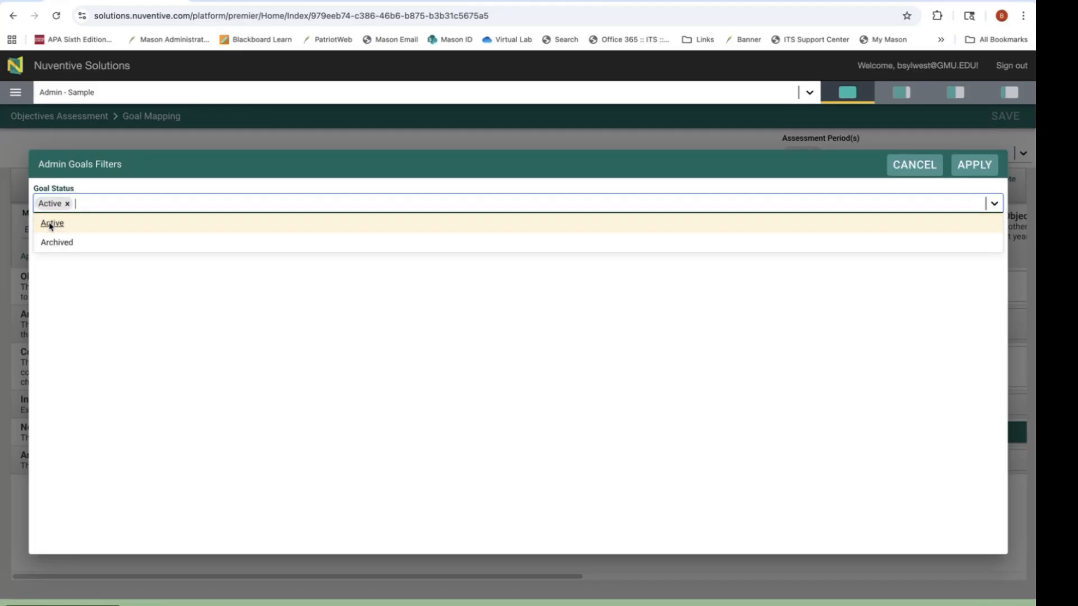
{"action": "left_click", "coordinate": [976, 164]}
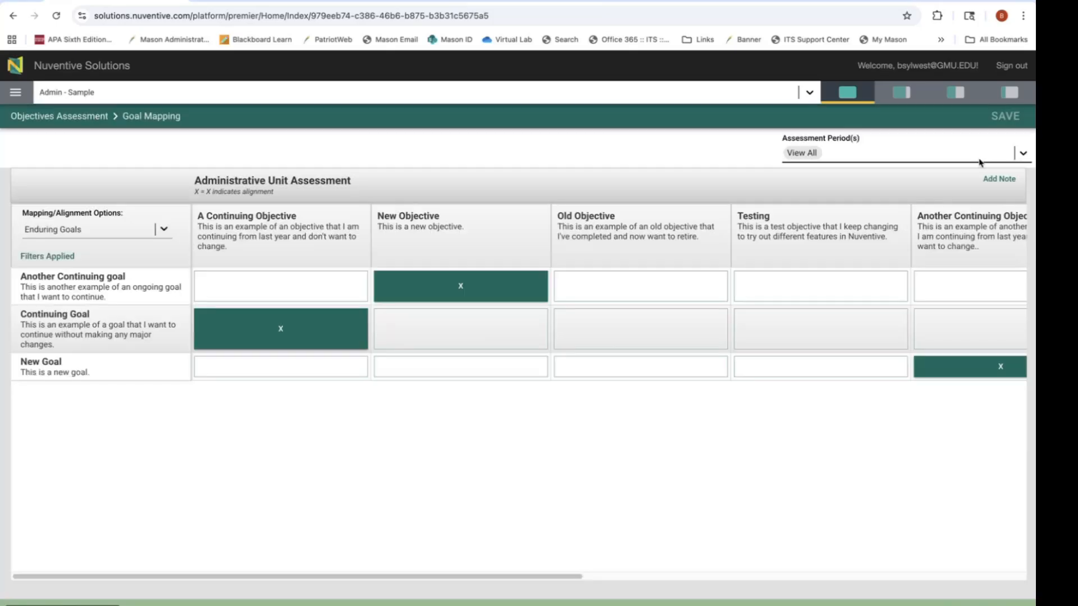
- Limit the goal map to the 2024 - 2025 assessment period and align New Objective for Map with Another Continuing goal
{"action": "left_click", "coordinate": [837, 155]}
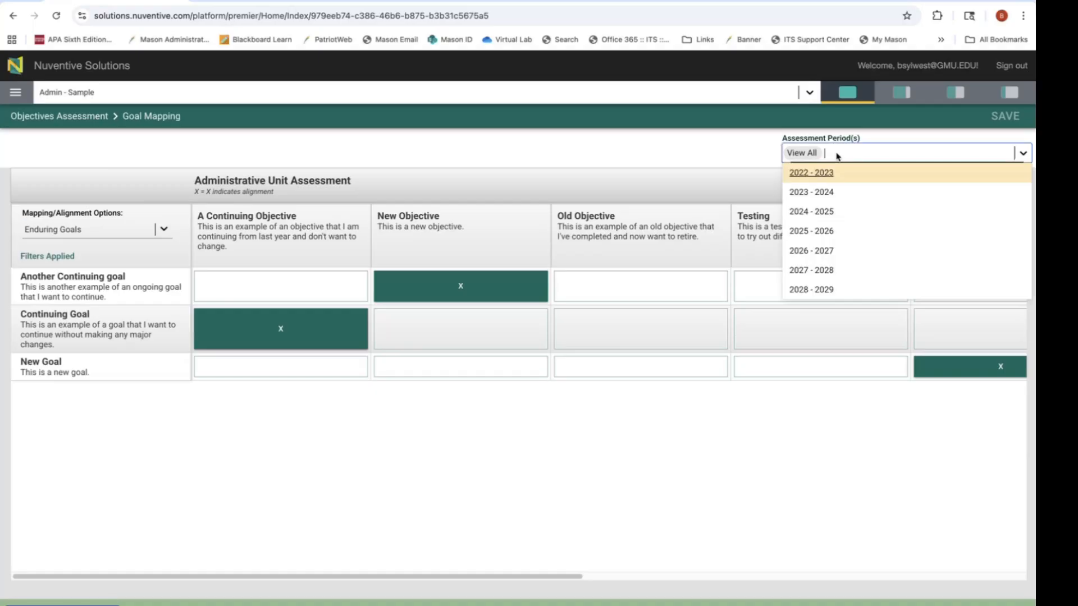
{"action": "left_click", "coordinate": [819, 212]}
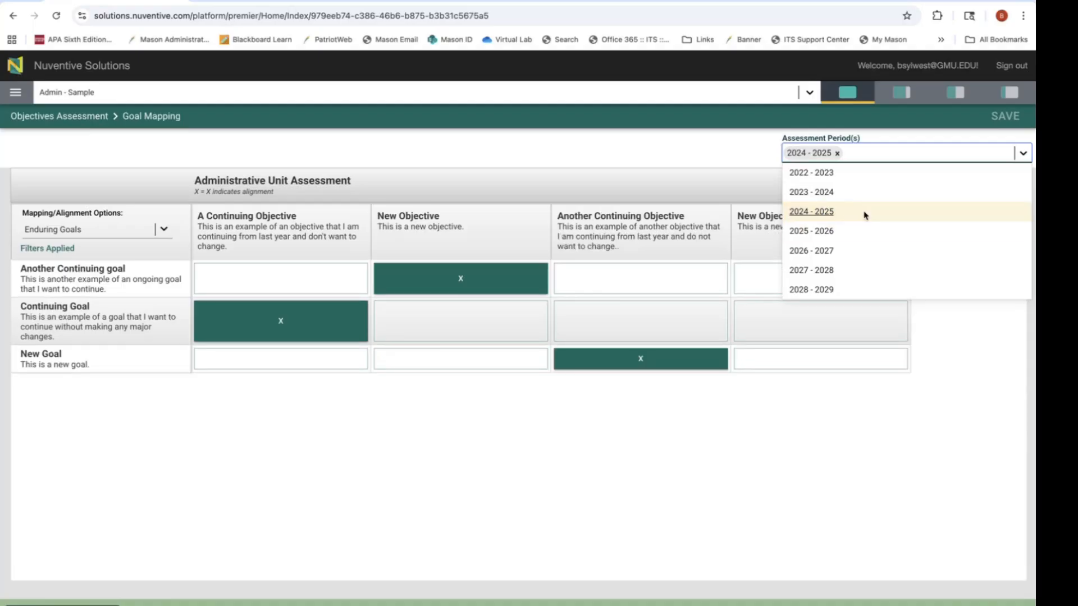
{"action": "left_click", "coordinate": [912, 396]}
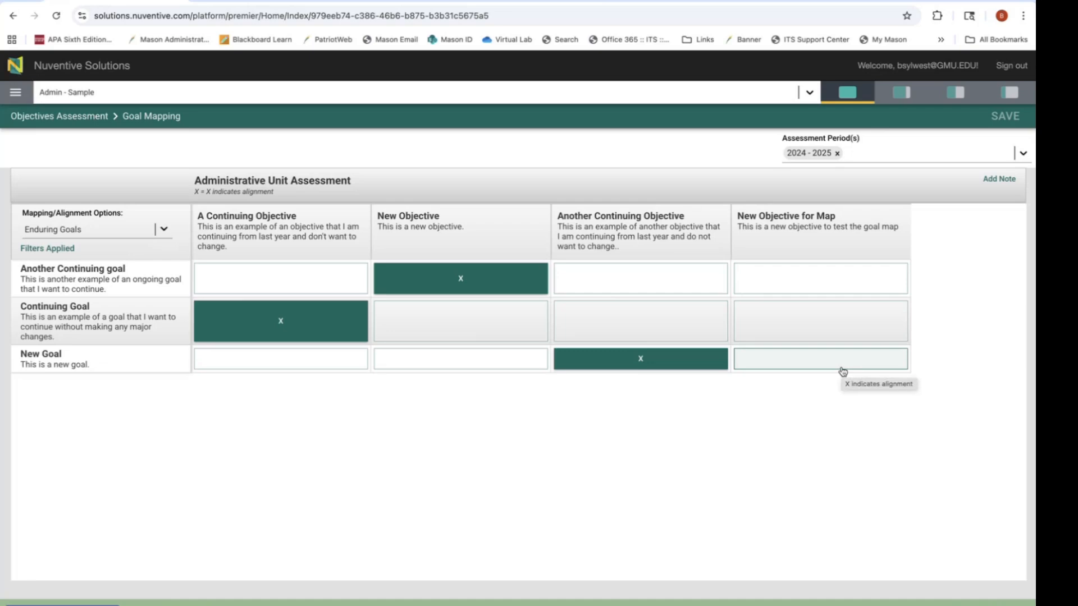
{"action": "left_click", "coordinate": [790, 287]}
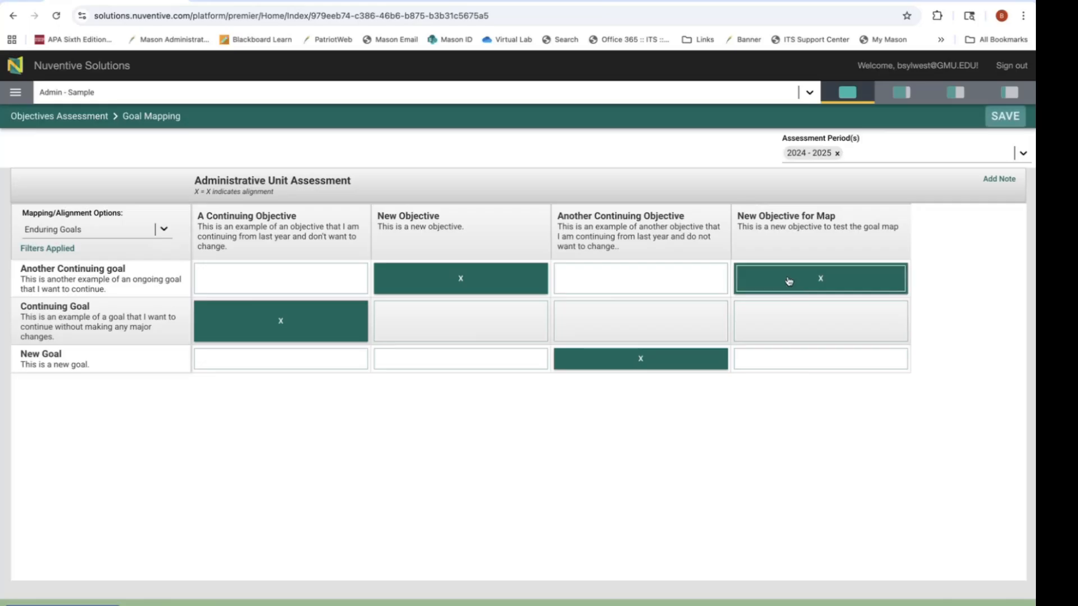
- Clear and reapply the alignment of New Objective for Map with Another Continuing goal, and save the goal mapping
{"action": "left_click", "coordinate": [789, 281]}
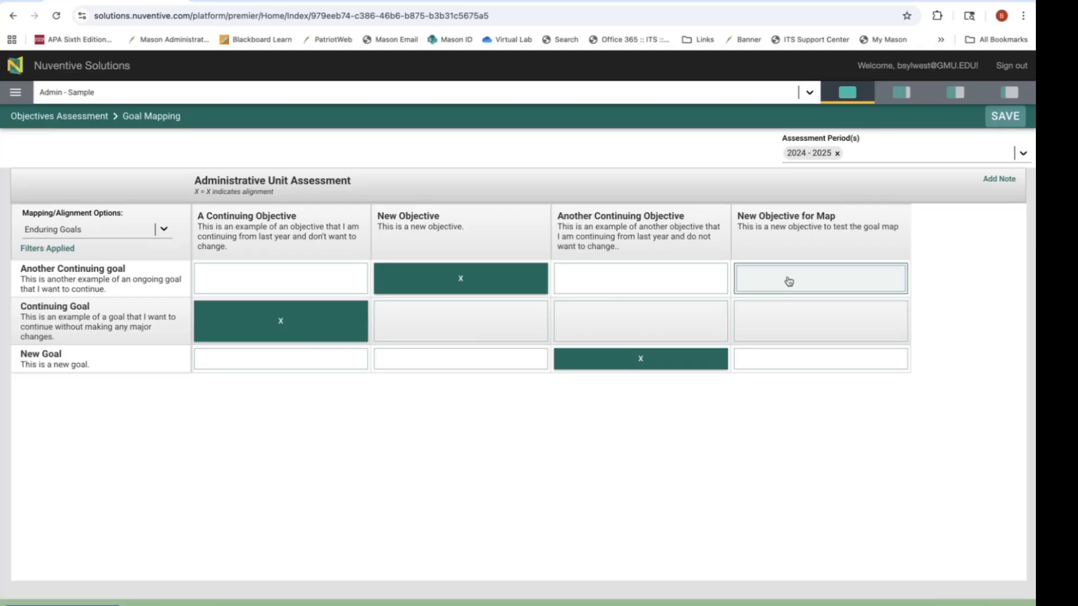
{"action": "left_click", "coordinate": [789, 281]}
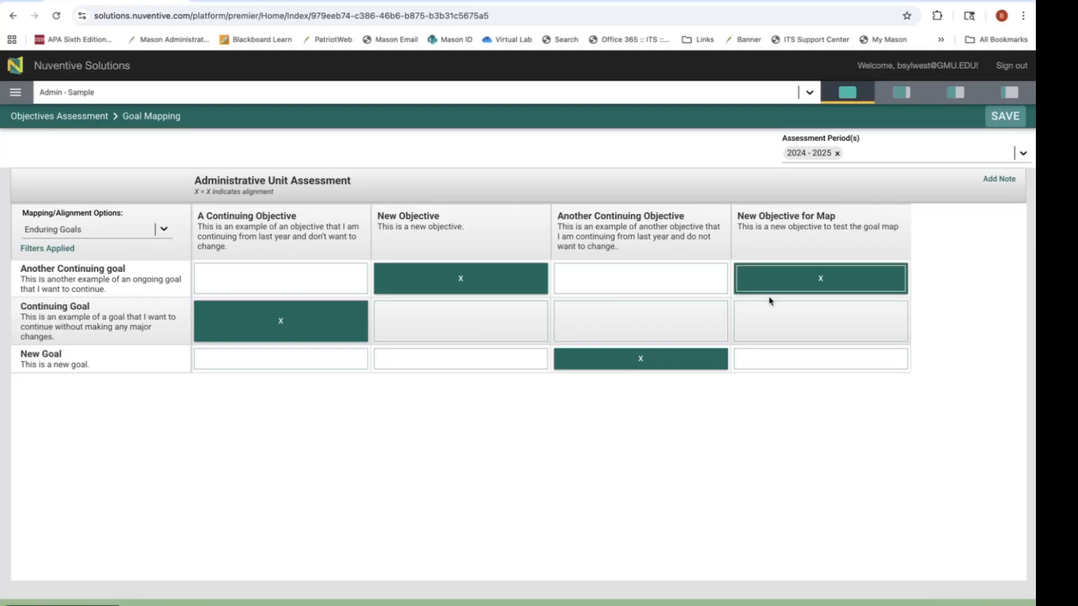
{"action": "left_click", "coordinate": [1005, 116]}
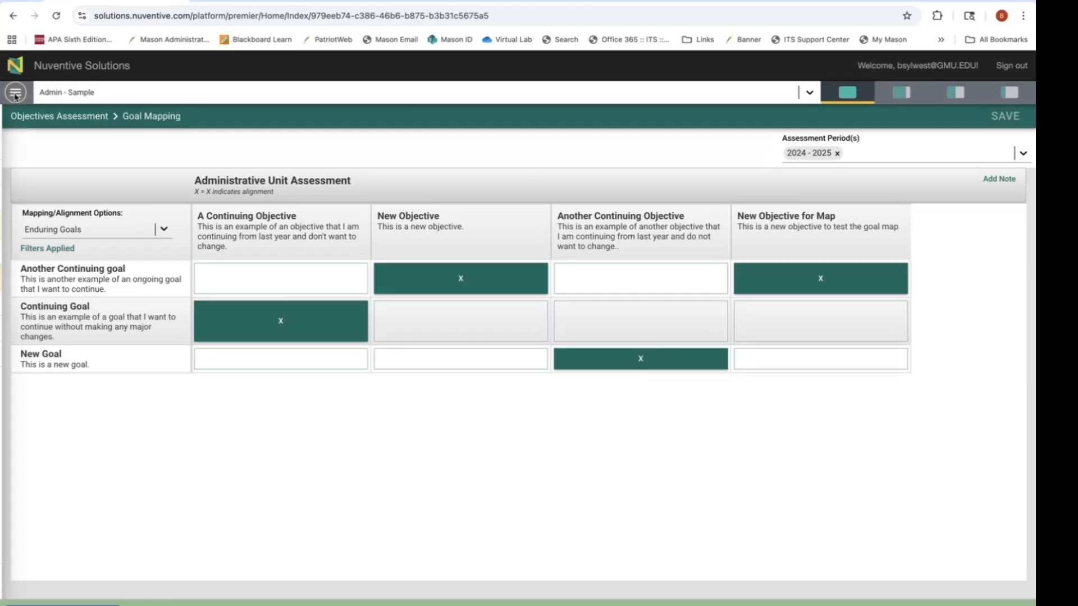
- Go to Reports and open the settings of Assessment Report: Column (Admin)
{"action": "left_click", "coordinate": [15, 95]}
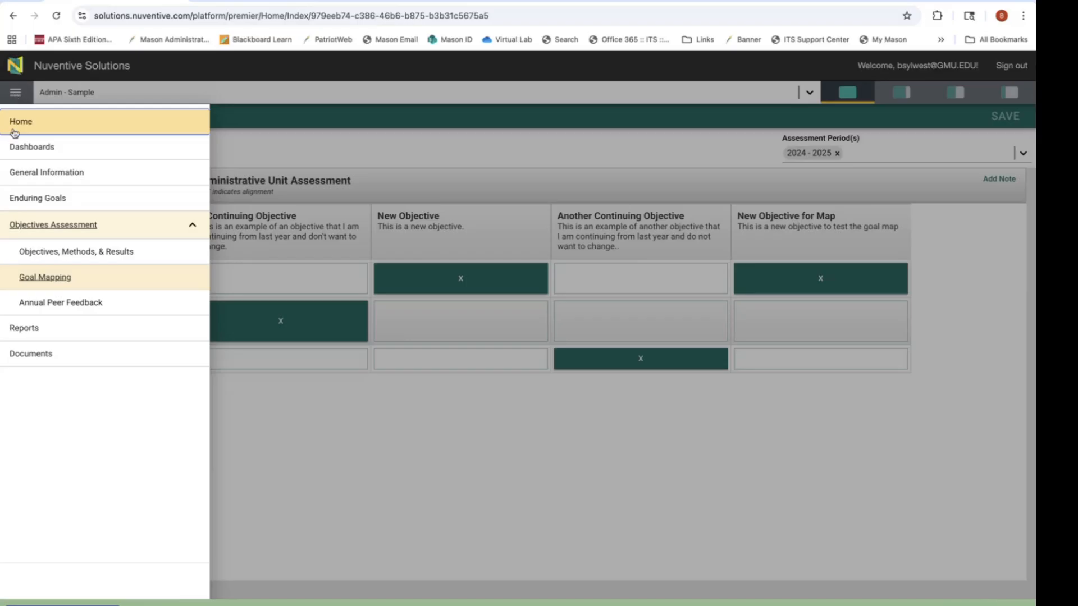
{"action": "left_click", "coordinate": [23, 330]}
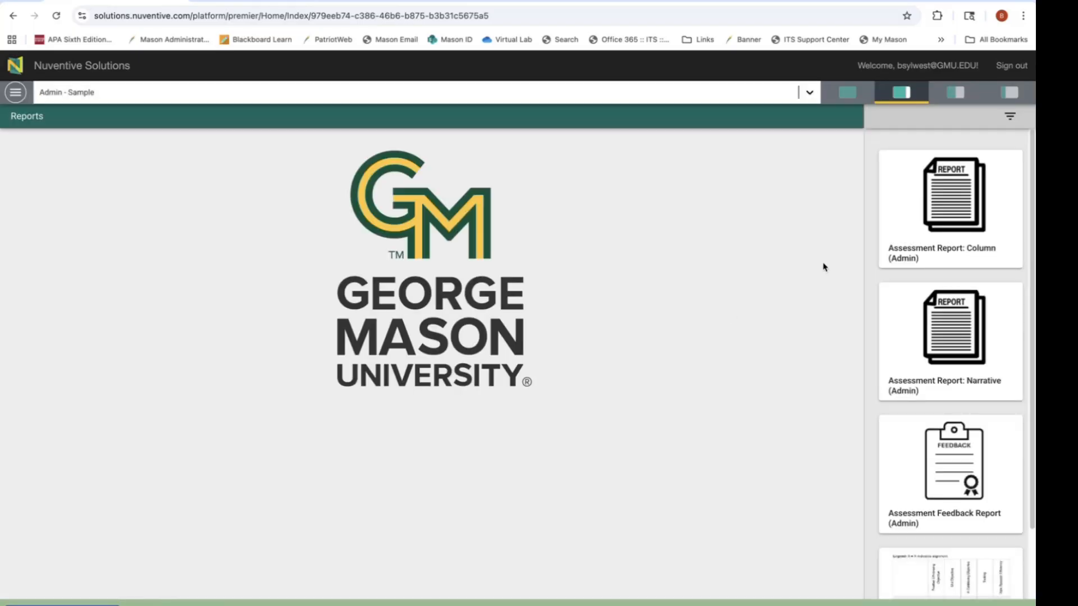
{"action": "left_click", "coordinate": [962, 218]}
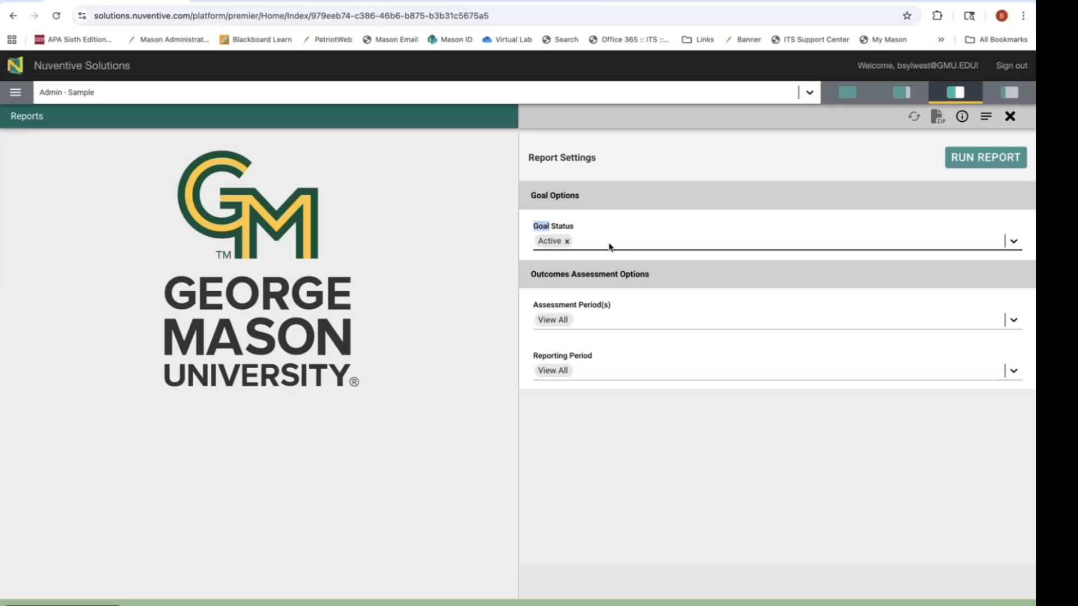
- Set both Assessment Period(s) and Reporting Period to 2024 - 2025 and run the column report
{"action": "left_click", "coordinate": [601, 328]}
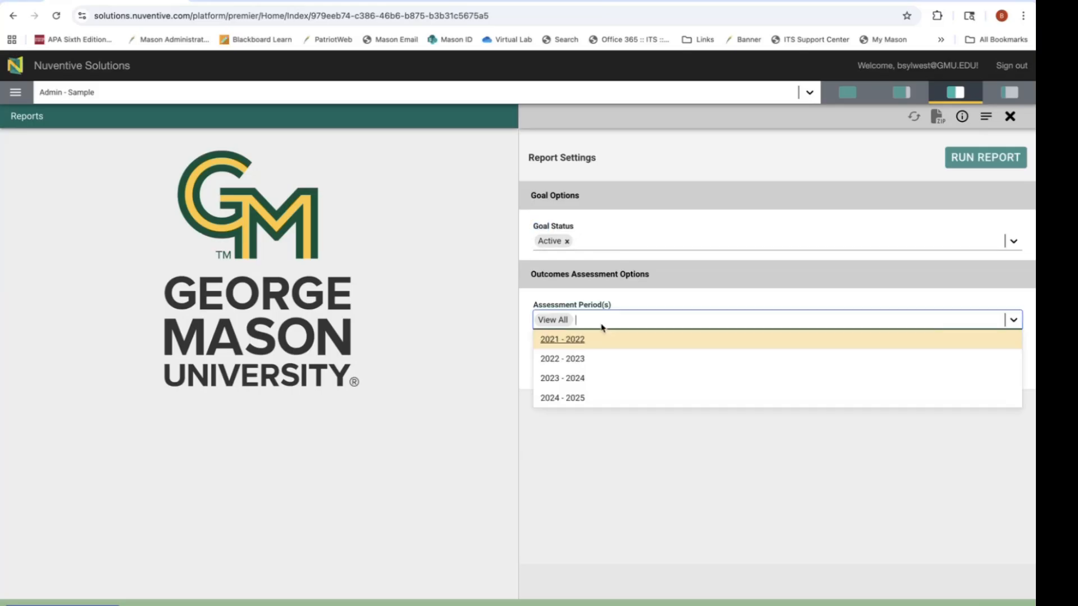
{"action": "left_click", "coordinate": [582, 400]}
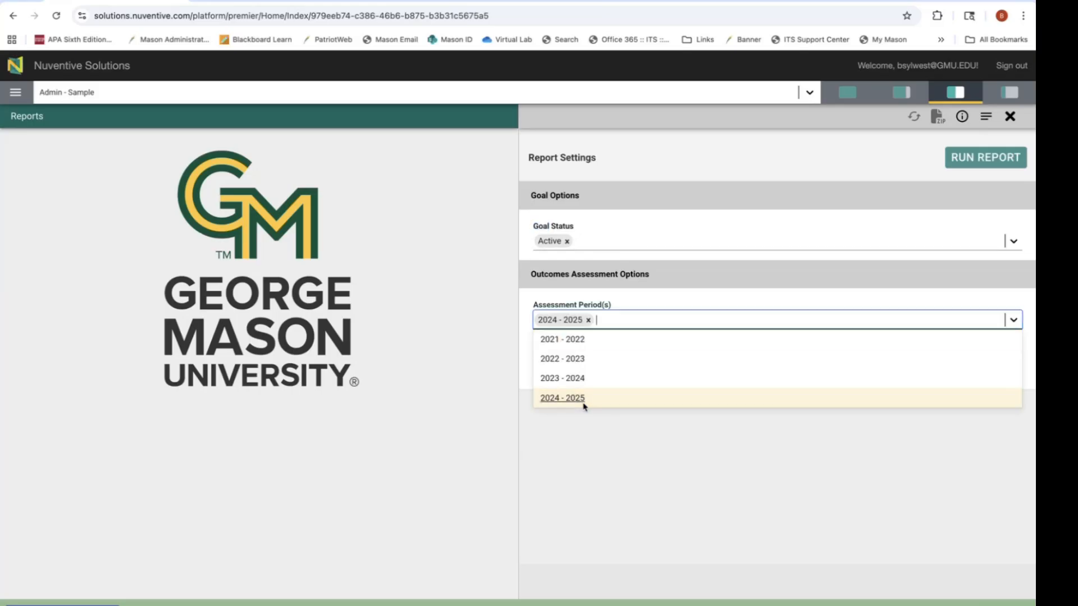
{"action": "left_click", "coordinate": [591, 427]}
{"action": "left_click", "coordinate": [587, 375]}
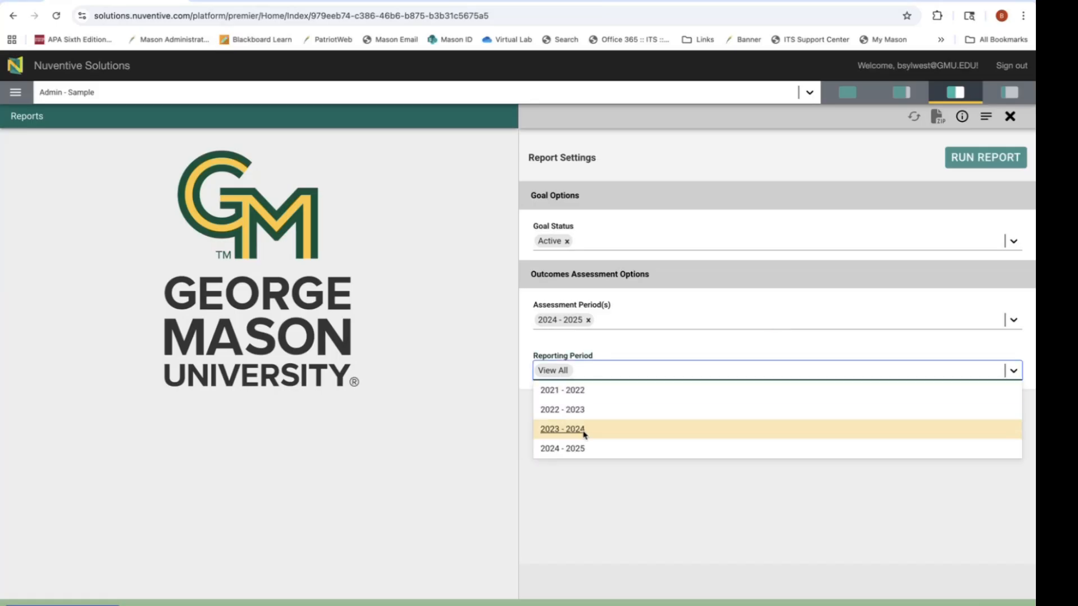
{"action": "left_click", "coordinate": [588, 456]}
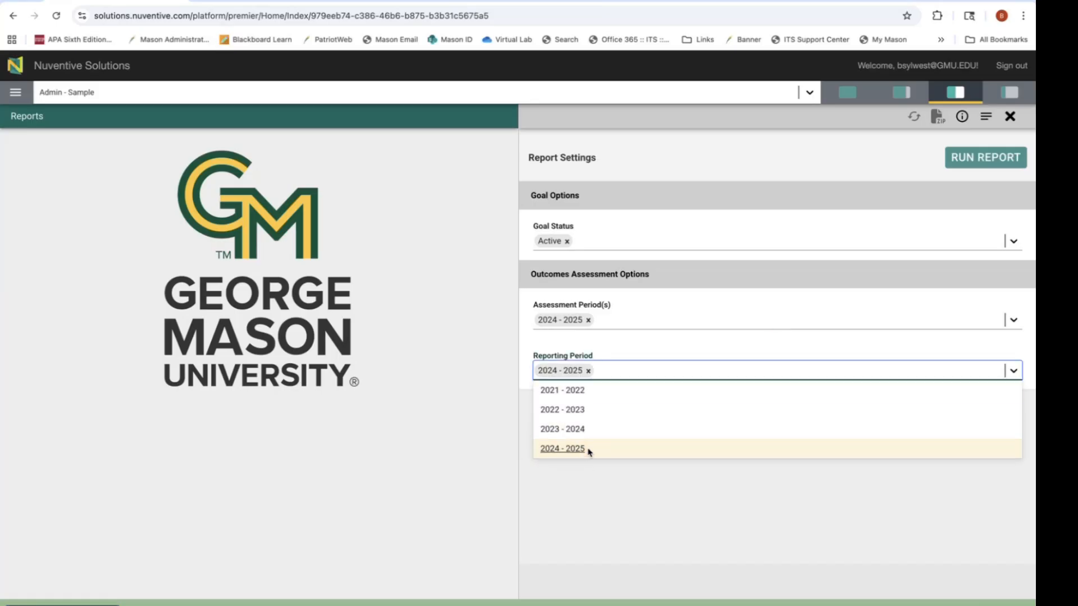
{"action": "left_click", "coordinate": [595, 477]}
{"action": "left_click", "coordinate": [968, 160]}
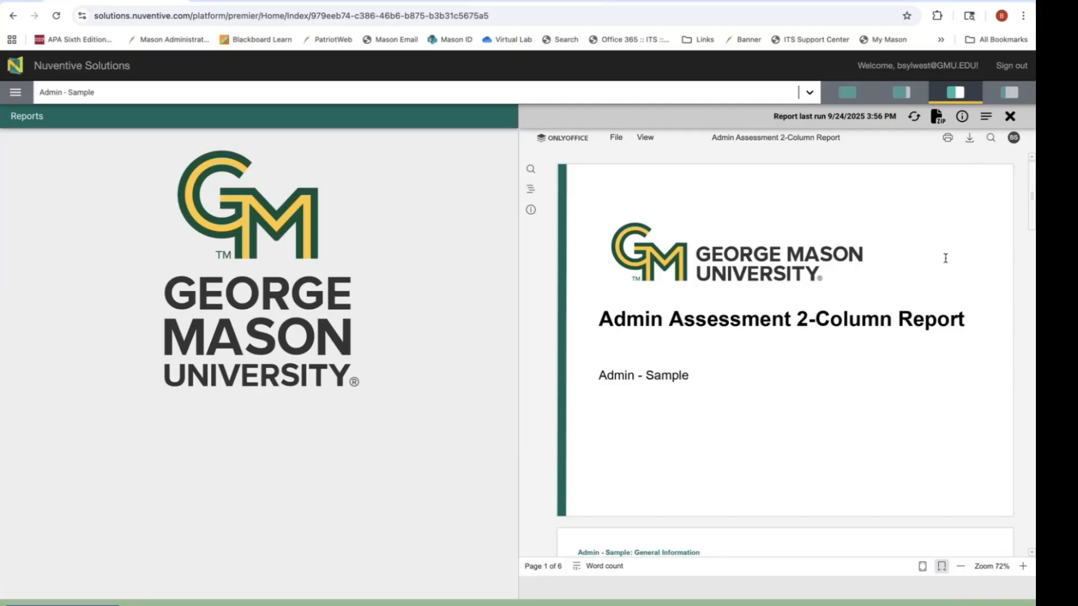
- Review the general information, enduring goals and administrative assessment sections of the generated column report, and close it
{"action": "scroll", "coordinate": [946, 259], "scroll_direction": "down", "scroll_amount": 3}
{"action": "scroll", "coordinate": [946, 258], "scroll_direction": "down", "scroll_amount": 3}
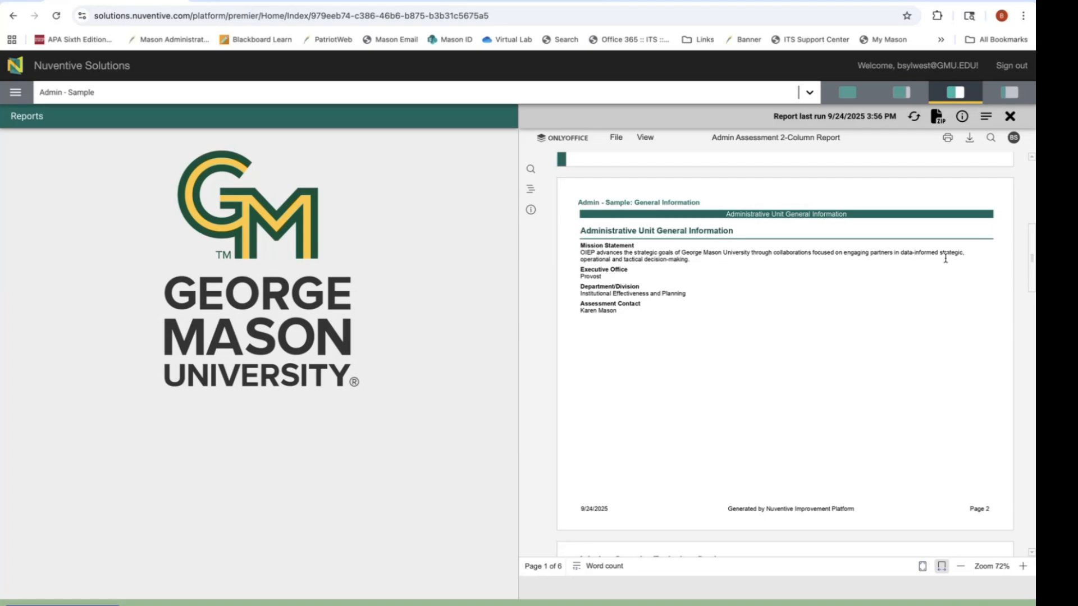
{"action": "scroll", "coordinate": [946, 258], "scroll_direction": "down", "scroll_amount": 6}
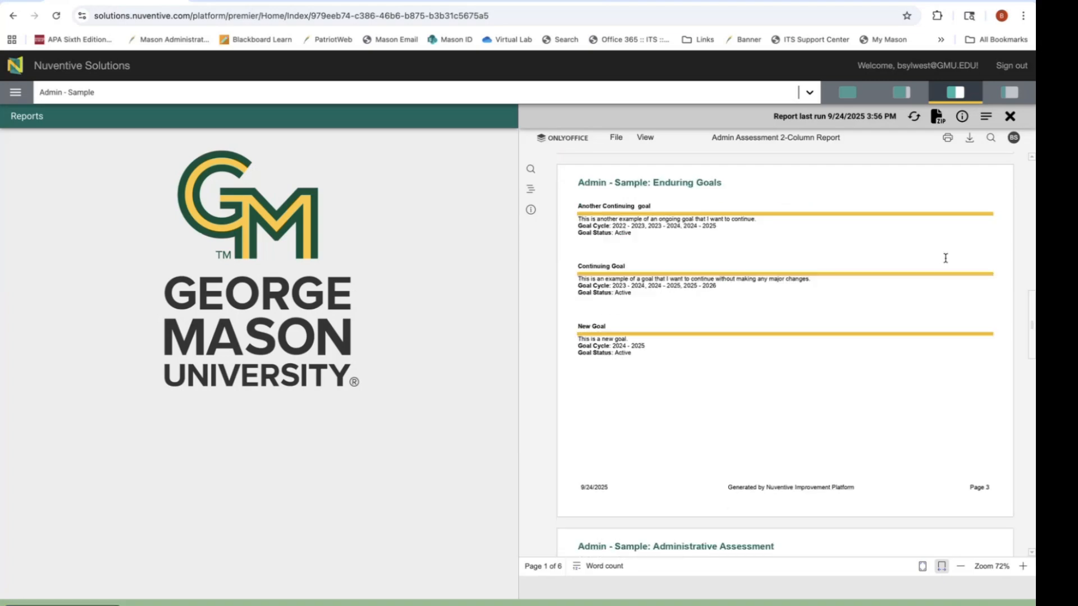
{"action": "scroll", "coordinate": [945, 258], "scroll_direction": "down", "scroll_amount": 5}
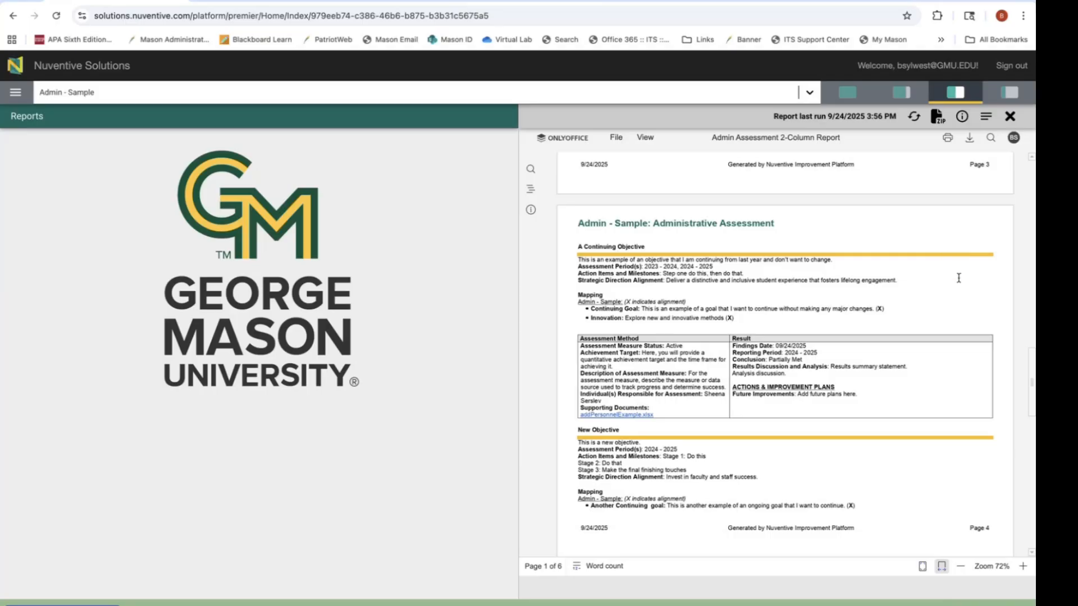
{"action": "scroll", "coordinate": [958, 277], "scroll_direction": "down", "scroll_amount": 1}
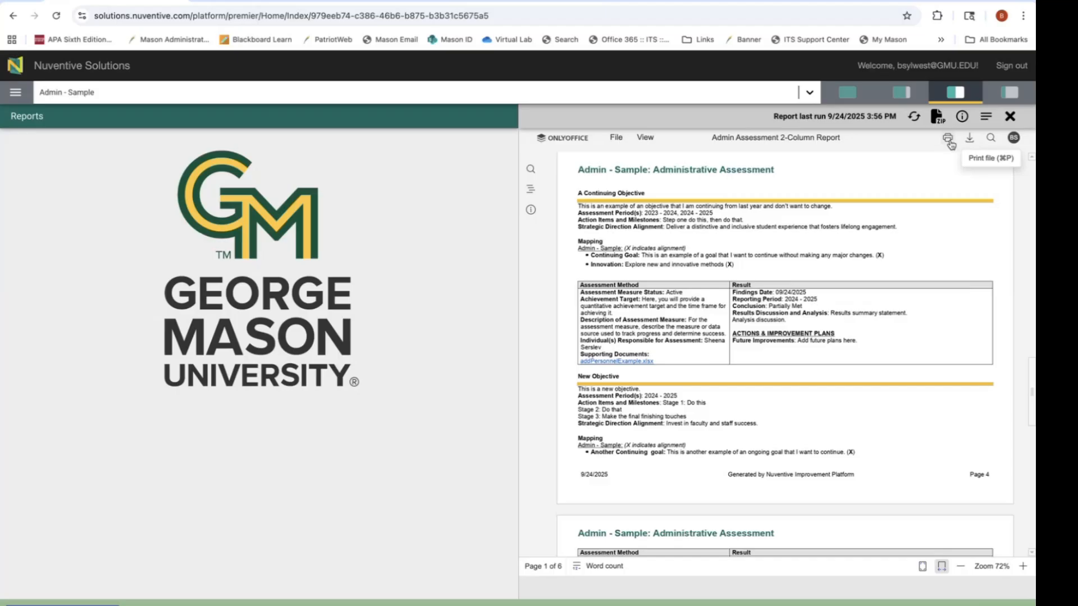
{"action": "left_click", "coordinate": [1010, 117]}
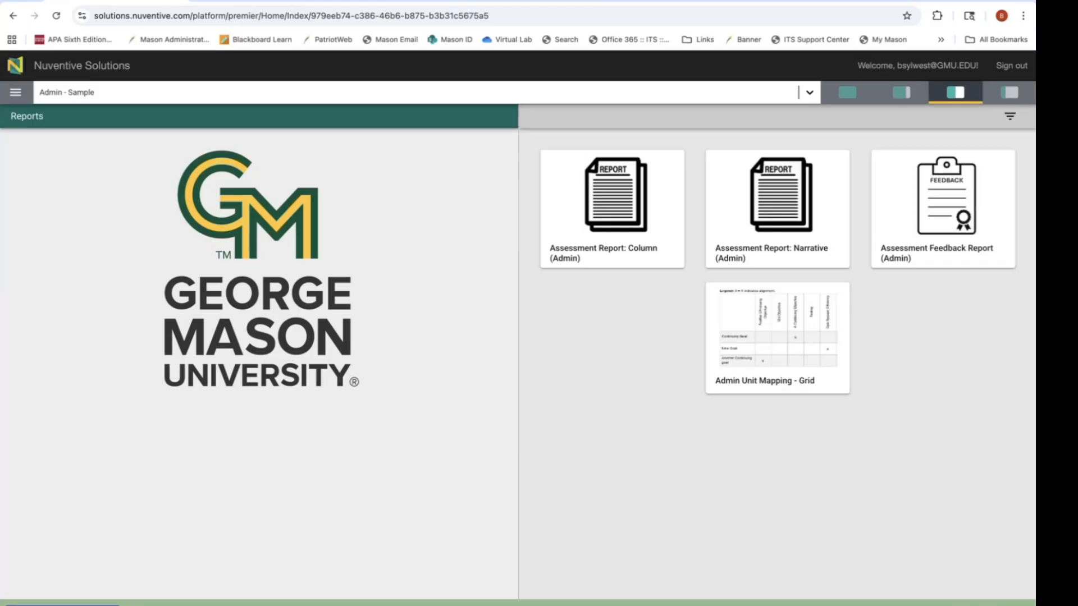
- Go to Documents and open the General folder of Admin - Sample to view its files
{"action": "left_click", "coordinate": [16, 94]}
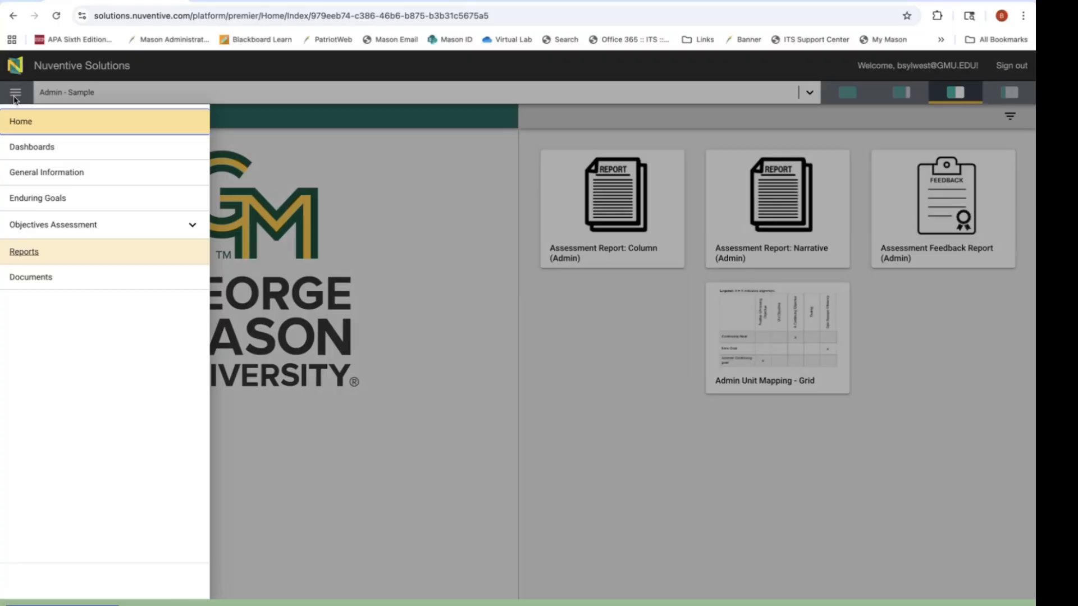
{"action": "left_click", "coordinate": [21, 278]}
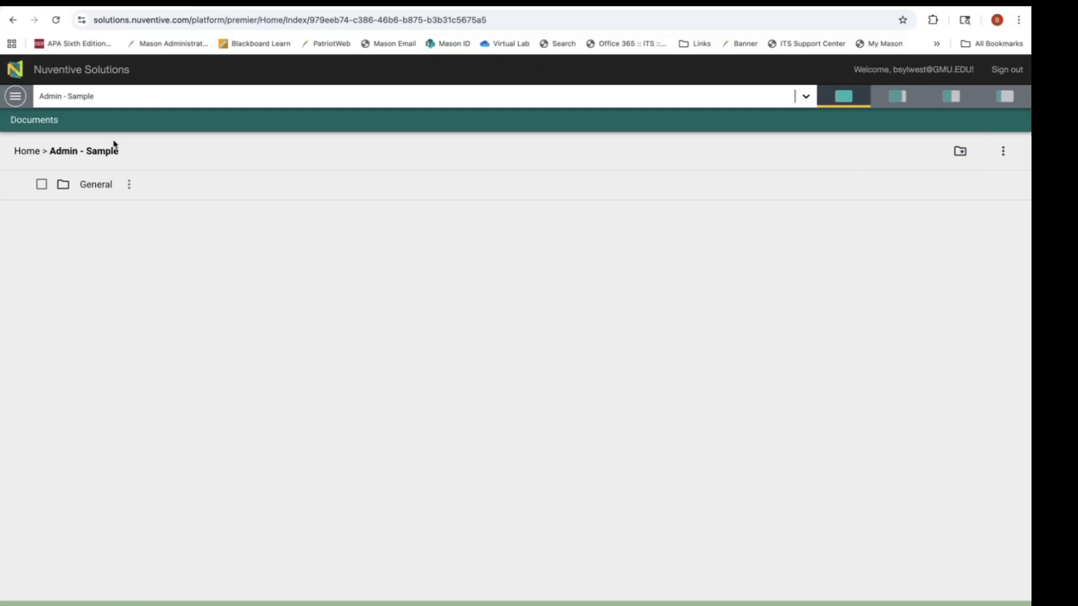
{"action": "left_click", "coordinate": [95, 185]}
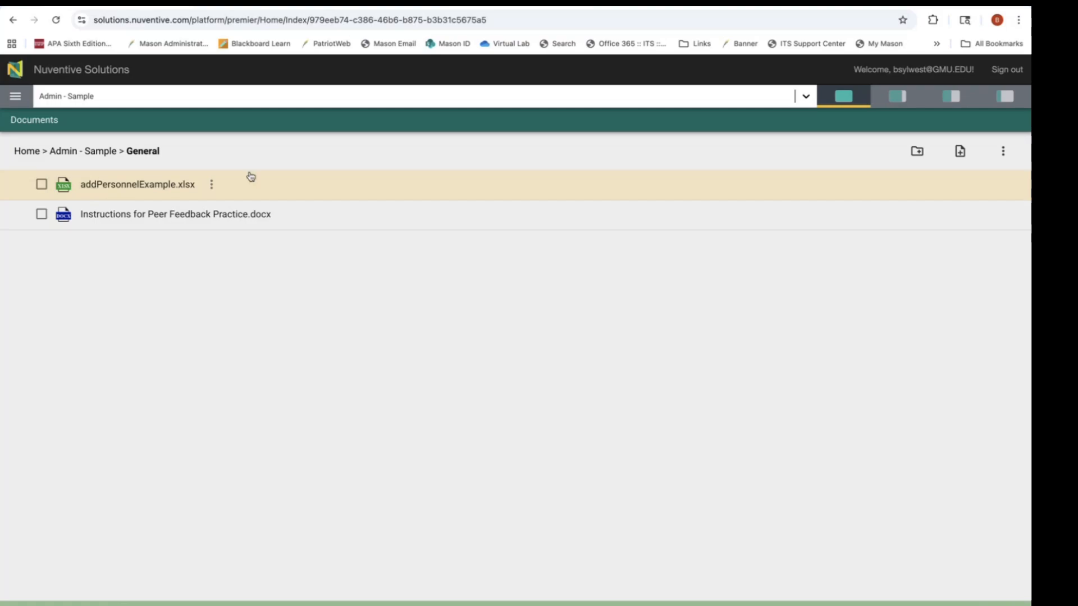
{"action": "left_click", "coordinate": [916, 152]}
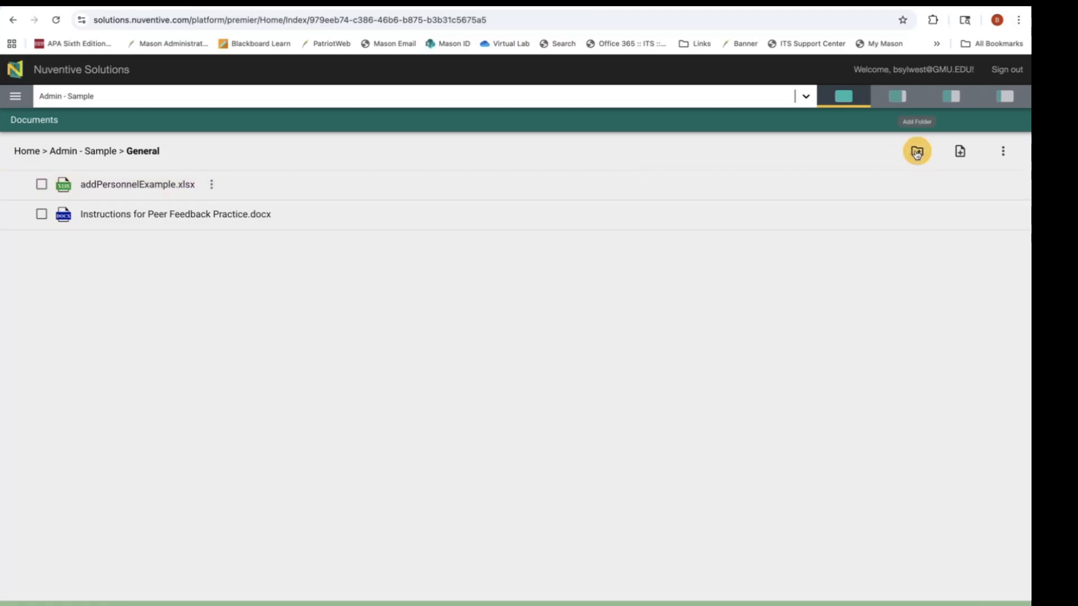
{"action": "left_click", "coordinate": [961, 157]}
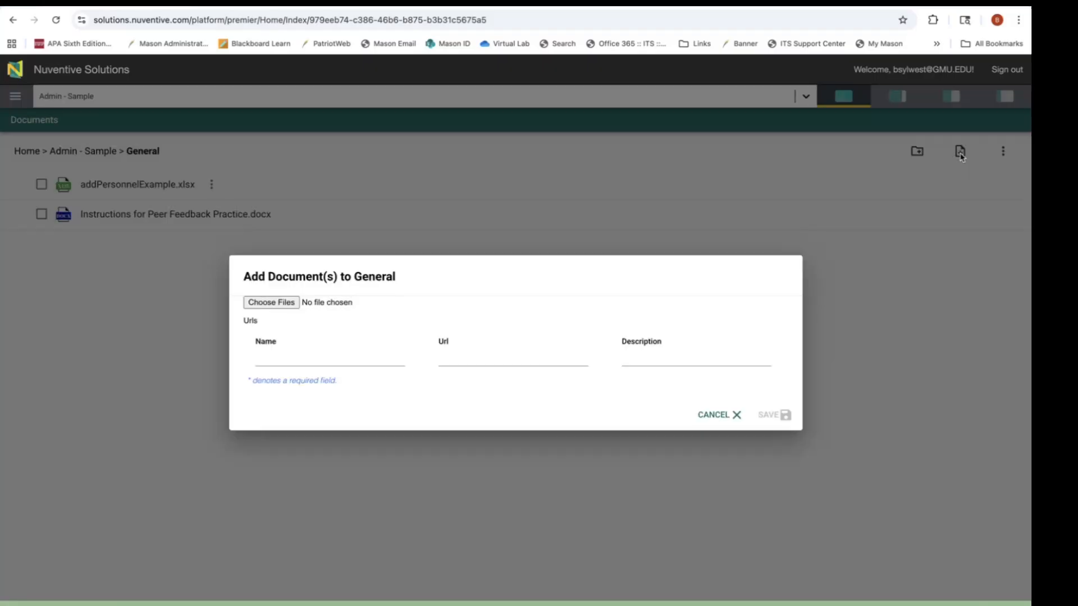
{"action": "left_click", "coordinate": [271, 302]}
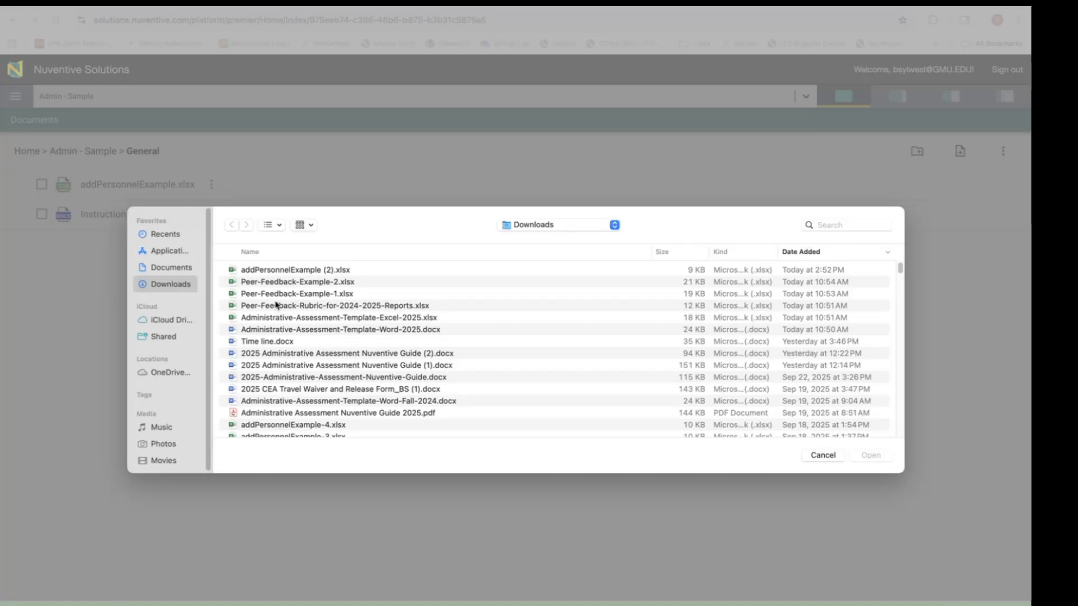
{"action": "left_click", "coordinate": [825, 460]}
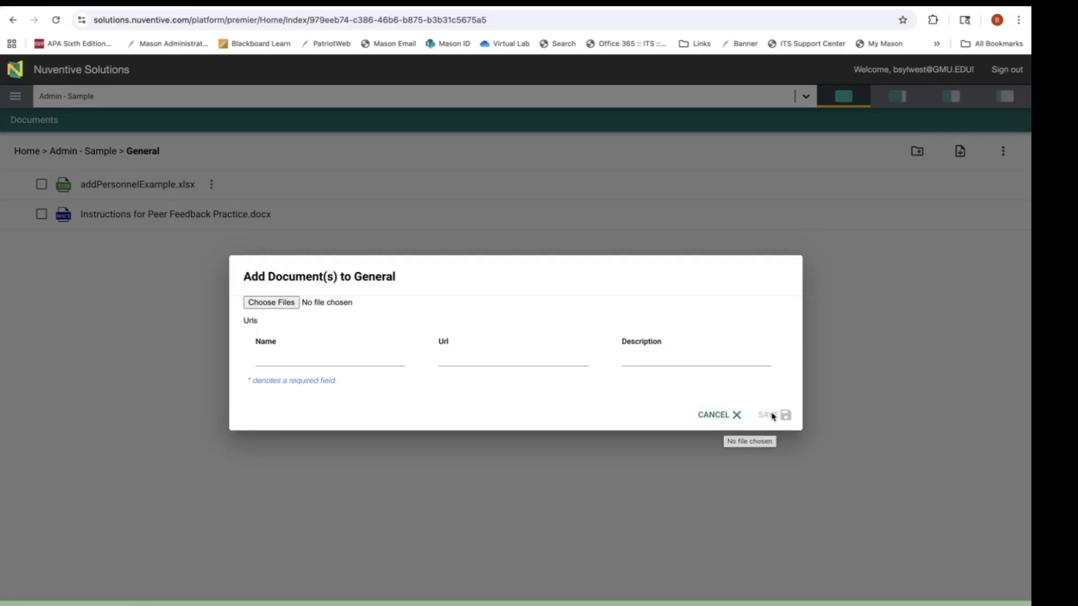
{"action": "left_click", "coordinate": [717, 416]}
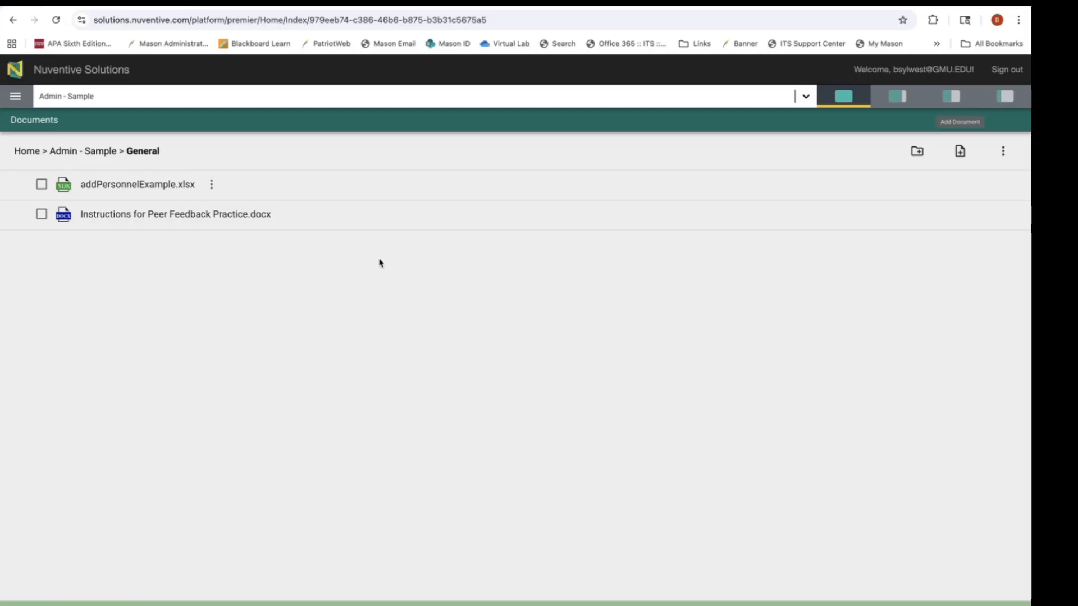
- Return to the Home page and expand the side panel to show the Nuventive Guide (Admin)
{"action": "left_click", "coordinate": [15, 97]}
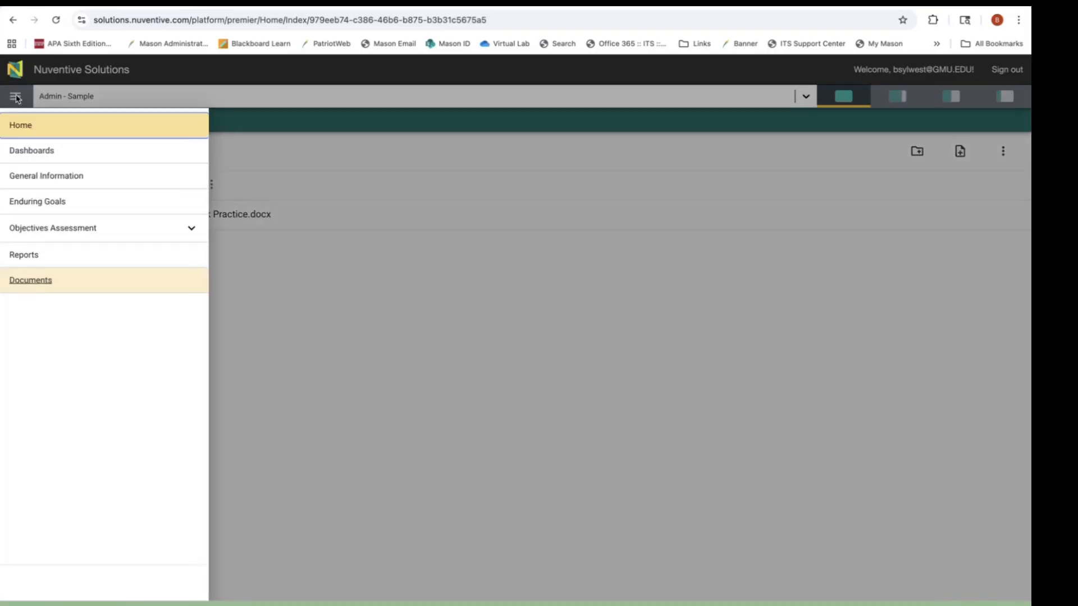
{"action": "left_click", "coordinate": [892, 97]}
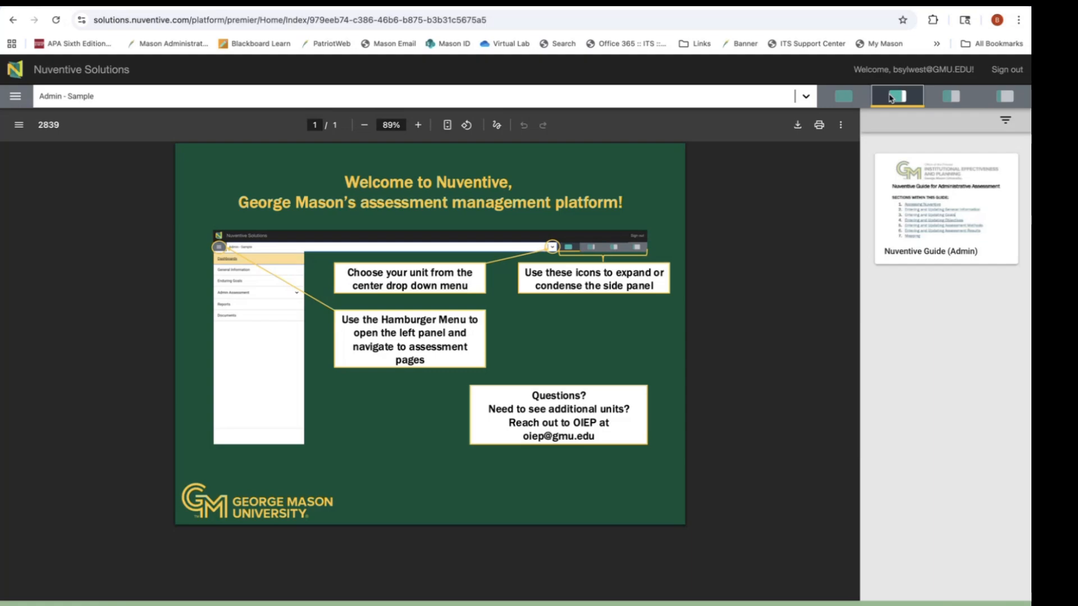